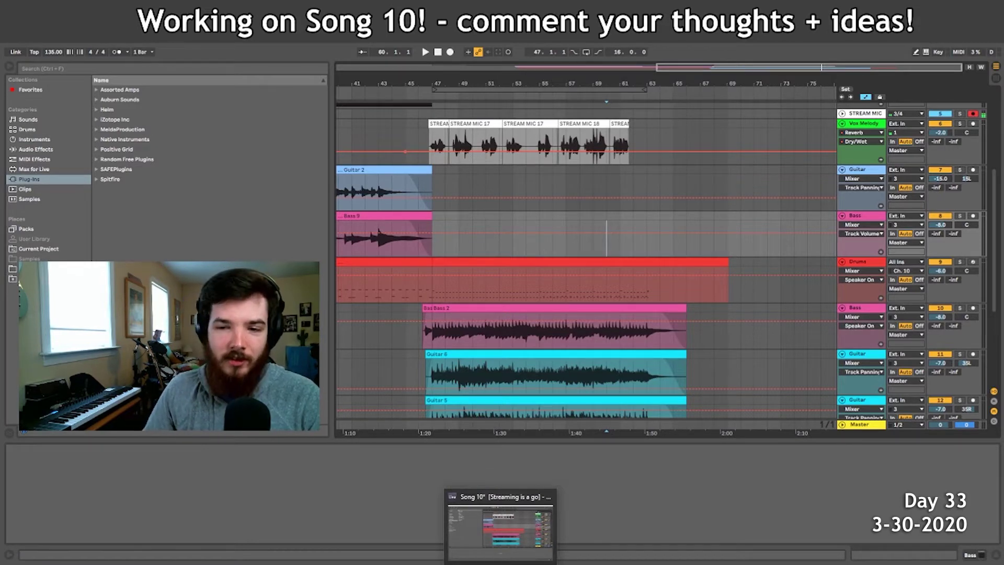
Audition the pad presets between Aqueous Pad and Crystal Labryninth and above for the MIDI track.
click(613, 367)
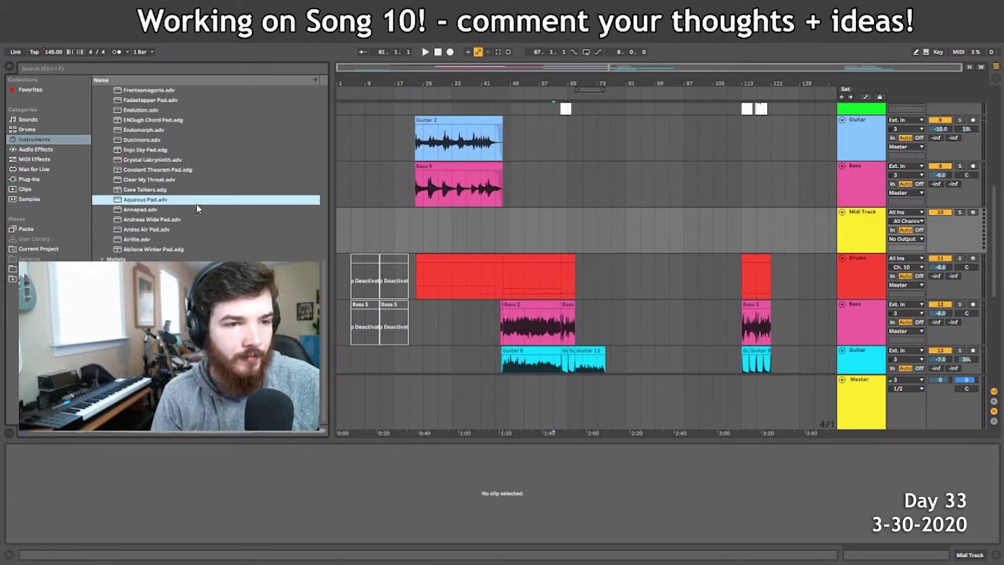
key(Up)
key(Up)
key(Up)
key(Up)
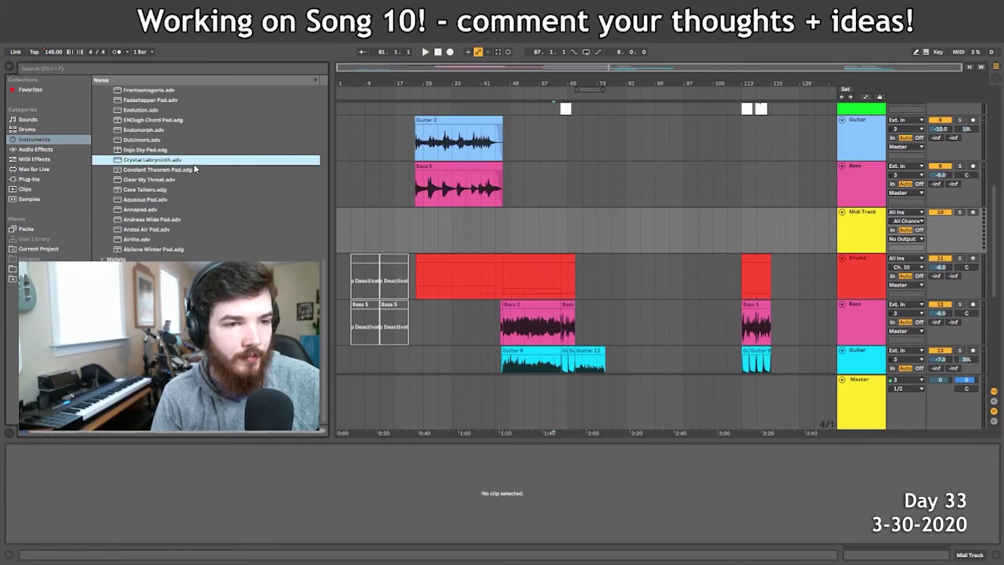
scroll(198, 174, up, 3)
key(Return)
key(space)
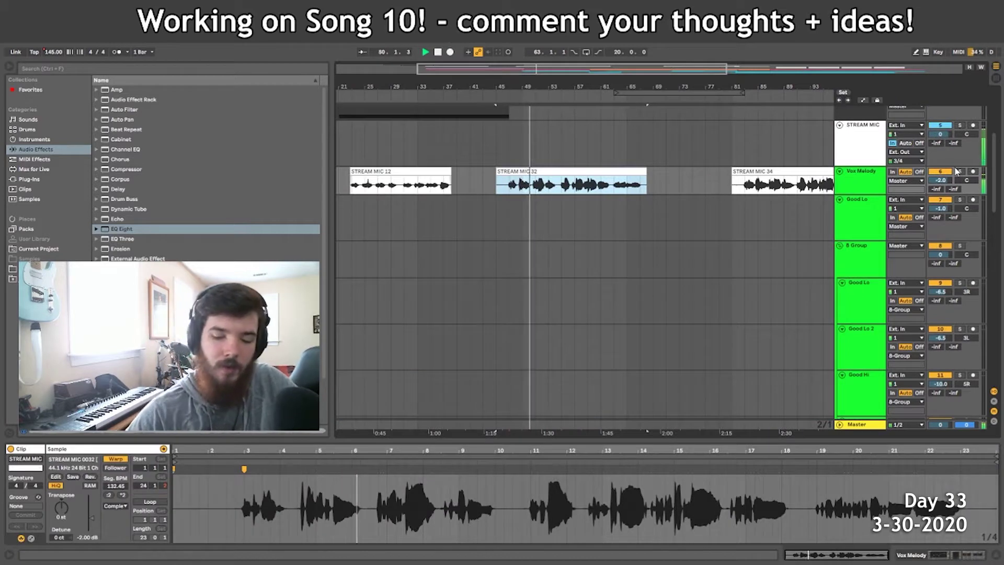
Select bars 57 to 65 on the Good Lo 2 track and review the neighbouring vocal and instrument tracks.
key(0)
click(412, 165)
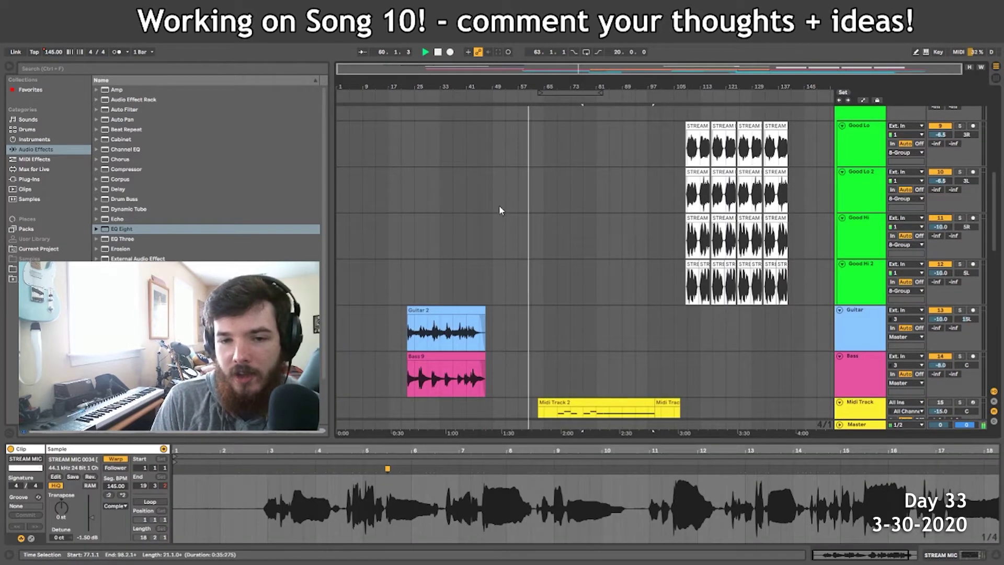
drag(516, 190, 545, 172)
scroll(545, 172, down, 3)
scroll(412, 241, up, 8)
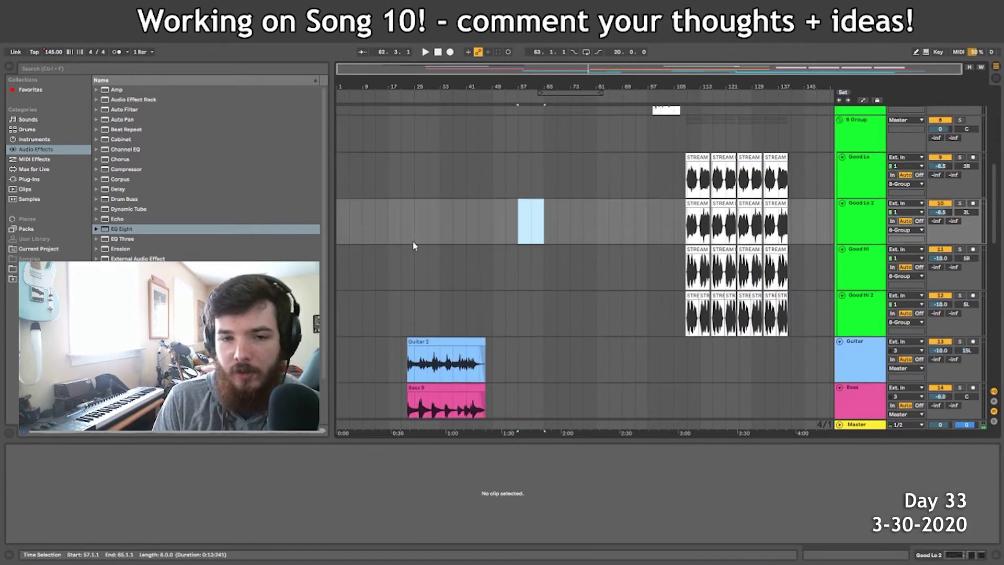
scroll(459, 170, down, 3)
click(489, 117)
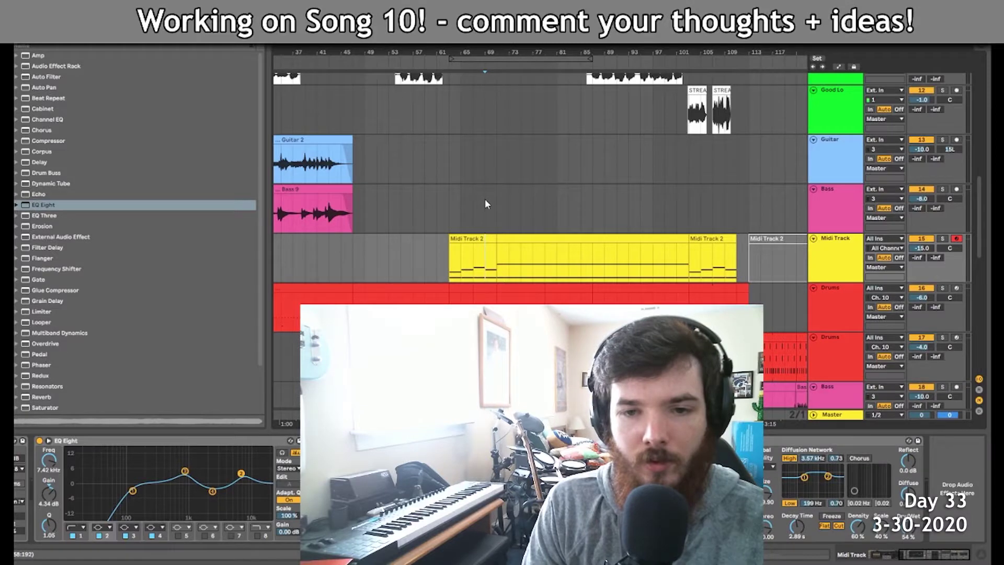
click(485, 202)
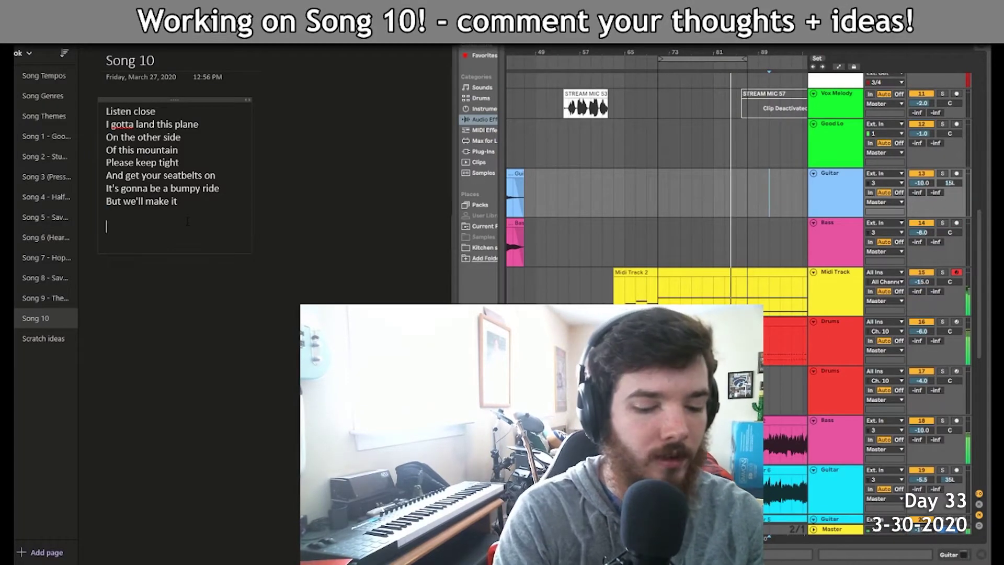
Add a "Verse:" heading below the Song 10 lyrics with "Halfway down" as its first line.
text(Verse: )
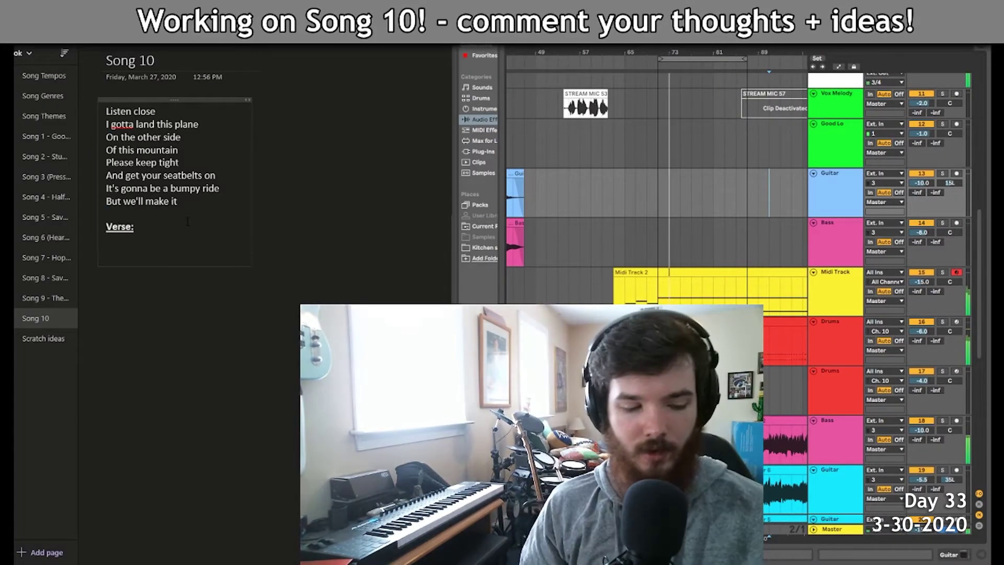
text(Halfway down)
key(Return)
text(Not looking good)
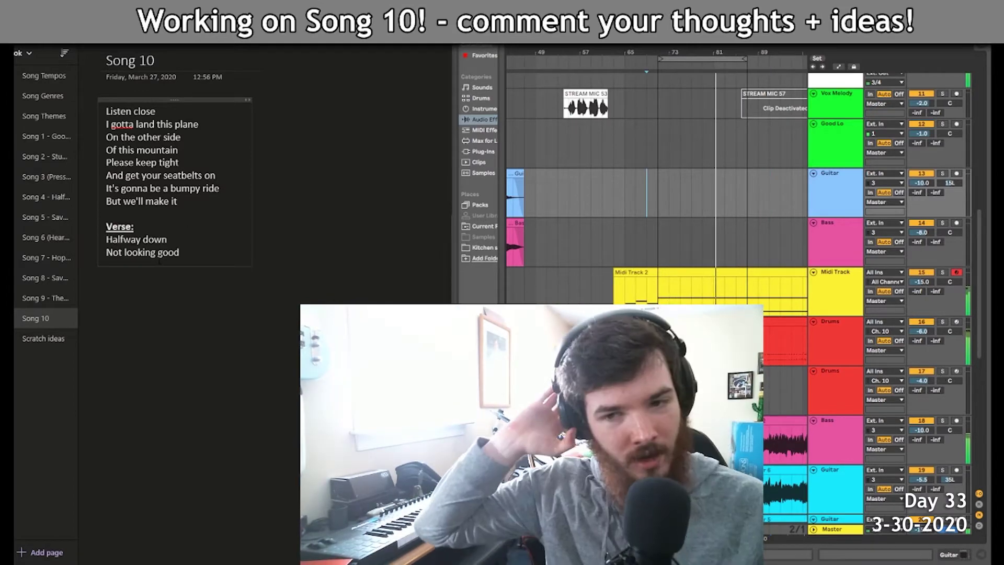
key(shift+Home)
key(BackSpace)
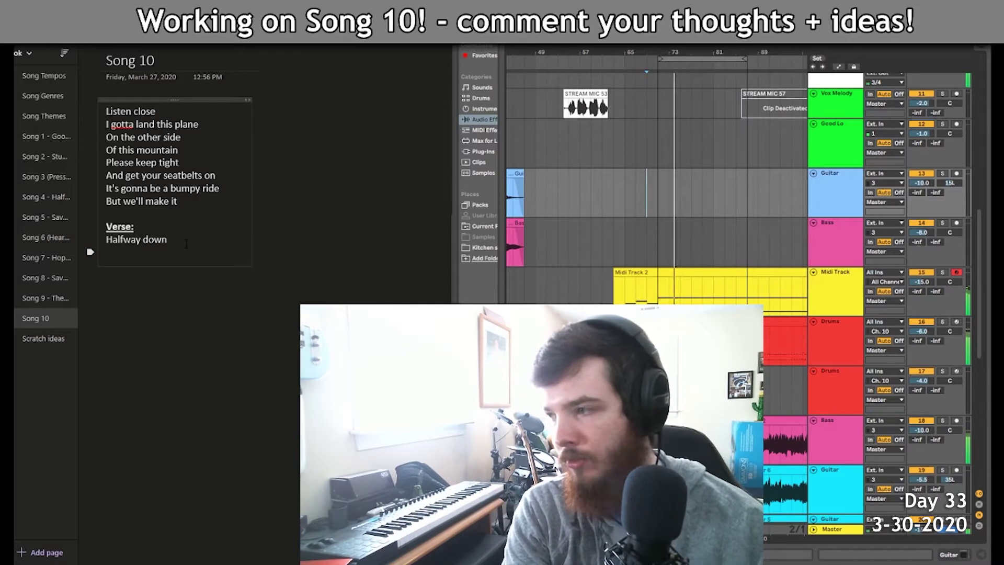
Continue the verse with the line "We're losing altitude" and start another line with "It's quite an".
text(We're losing altitude)
key(Return)
text(It's quite an at)
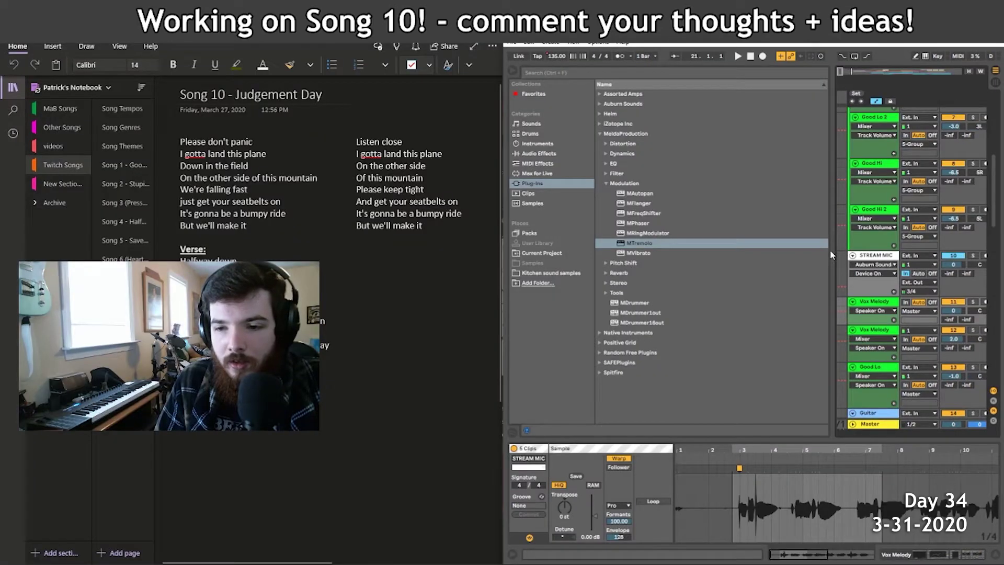
Narrow the Ableton Live browser and hide the clip detail view to give the arrangement more room.
drag(832, 255, 547, 255)
key(ctrl+alt+l)
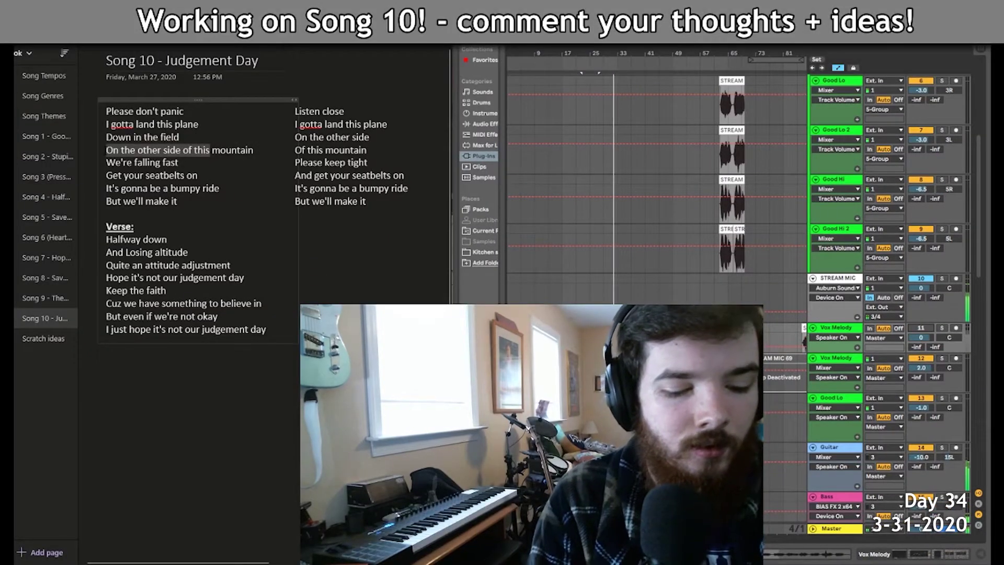
In the lyrics, replace "On the other side of this" with "By that" and clear the line "Down in the field".
text(By that)
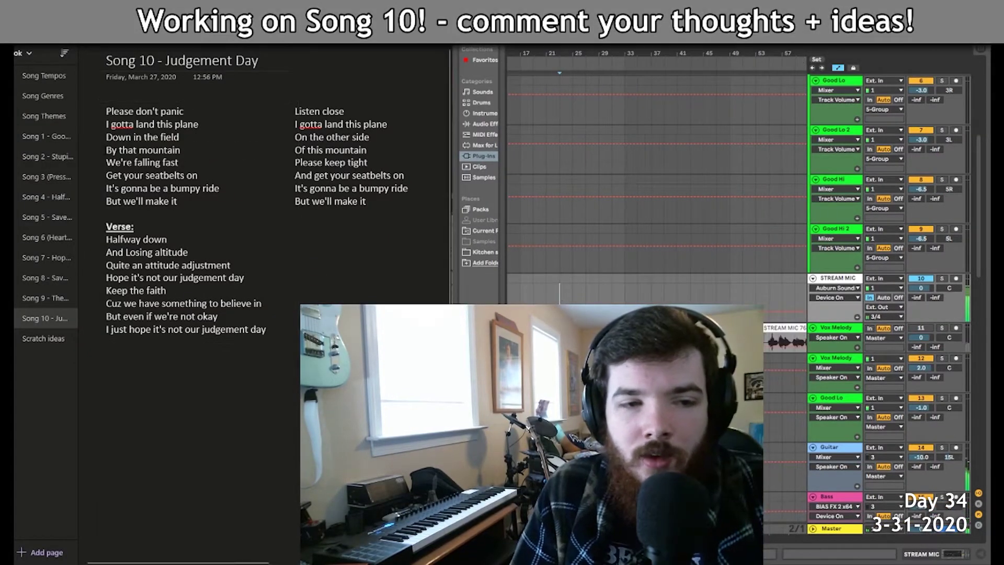
key(Up)
key(End)
key(shift+Home)
key(BackSpace)
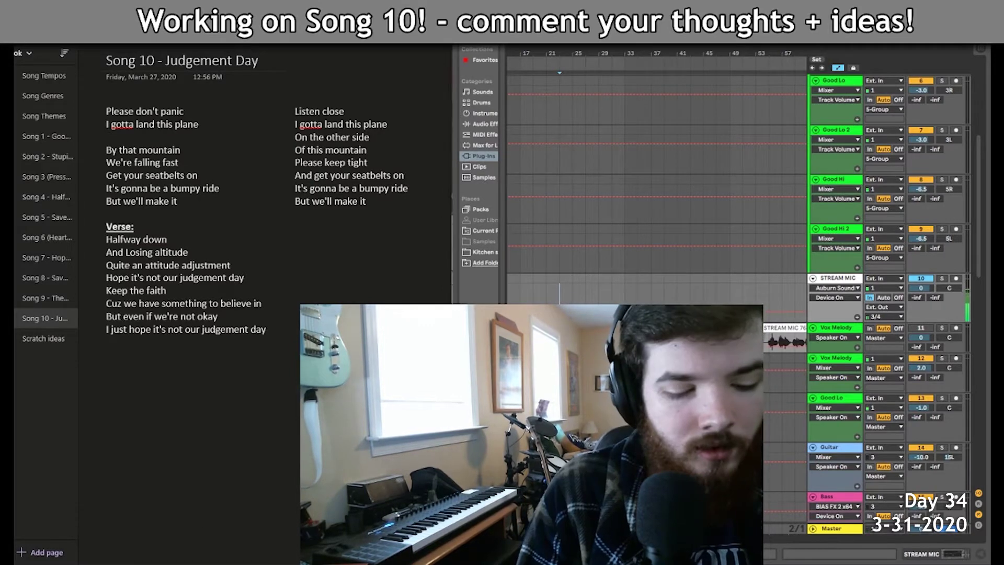
key(alt+Tab)
key(alt+Tab)
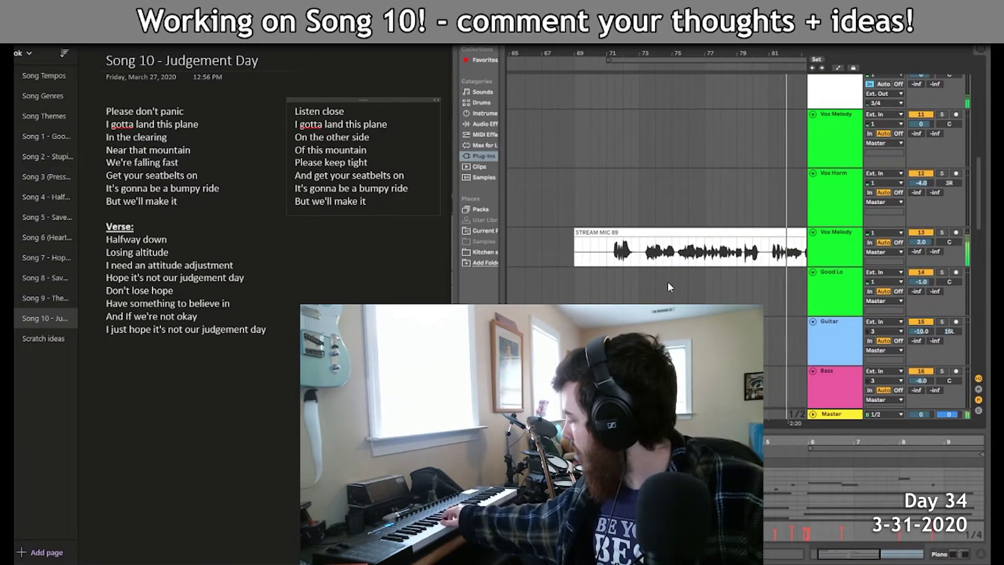
Open the STREAM MIC 89 clip on the Vox Melody track and view it among the surrounding vocal clips.
click(628, 248)
click(629, 248)
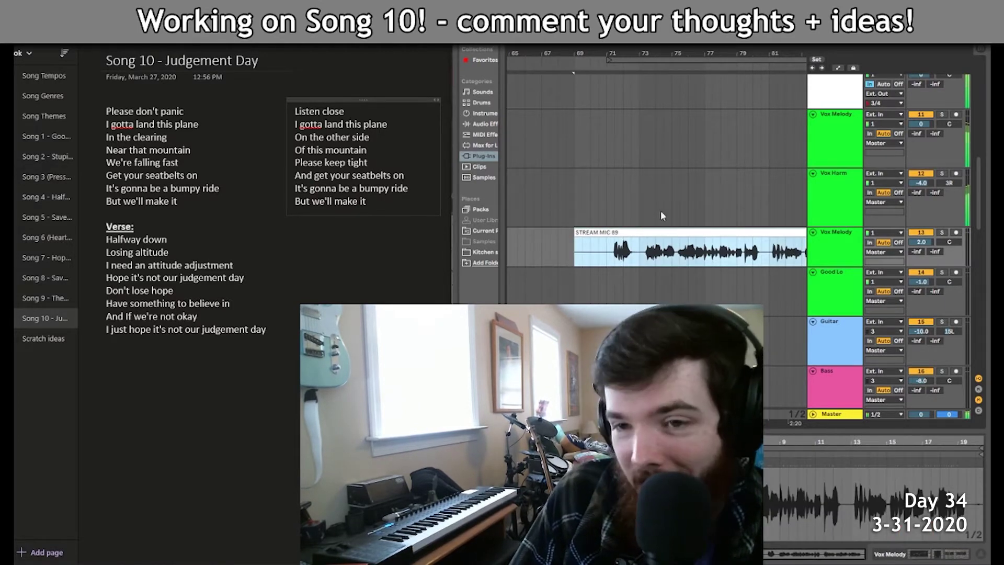
key(minus)
key(minus)
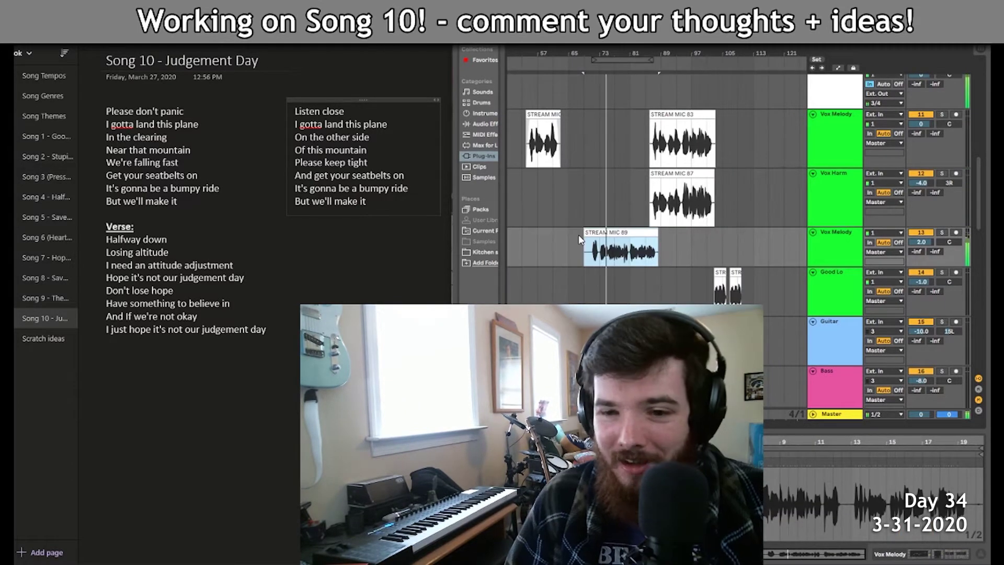
scroll(623, 220, up, 3)
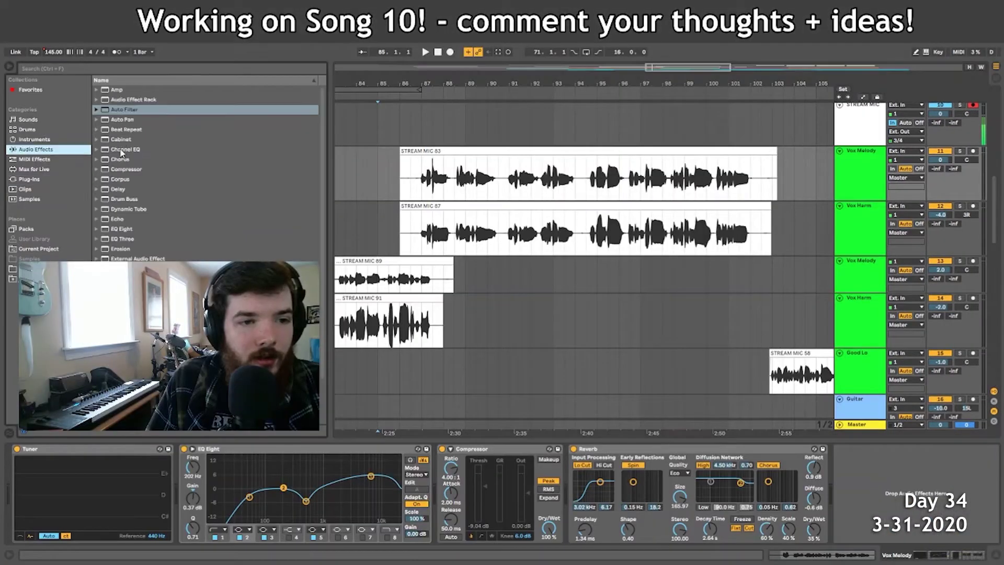
Select the Delay audio effect and look over the Good Hi and Vox Melody tracks.
click(118, 189)
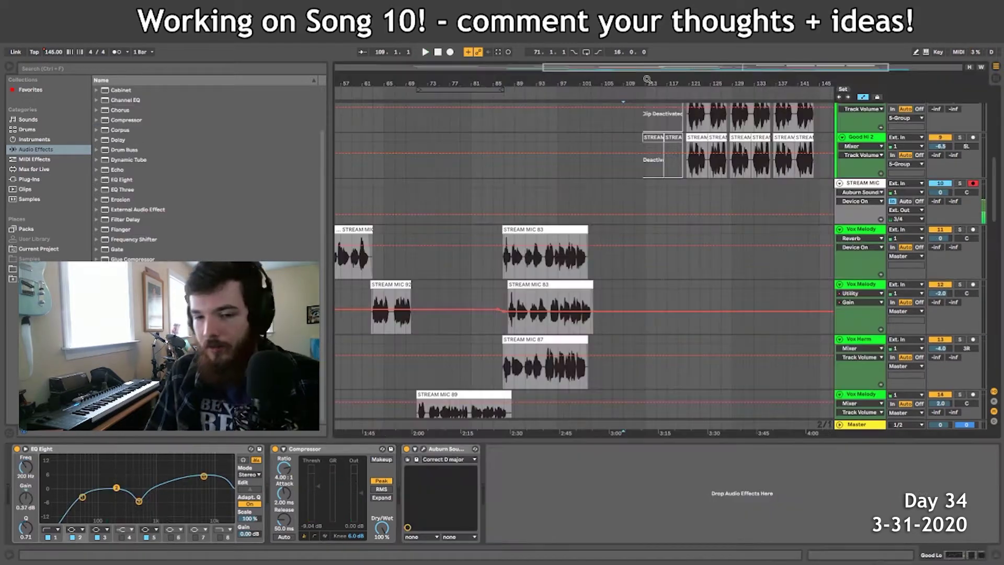
scroll(666, 218, down, 3)
scroll(670, 314, up, 9)
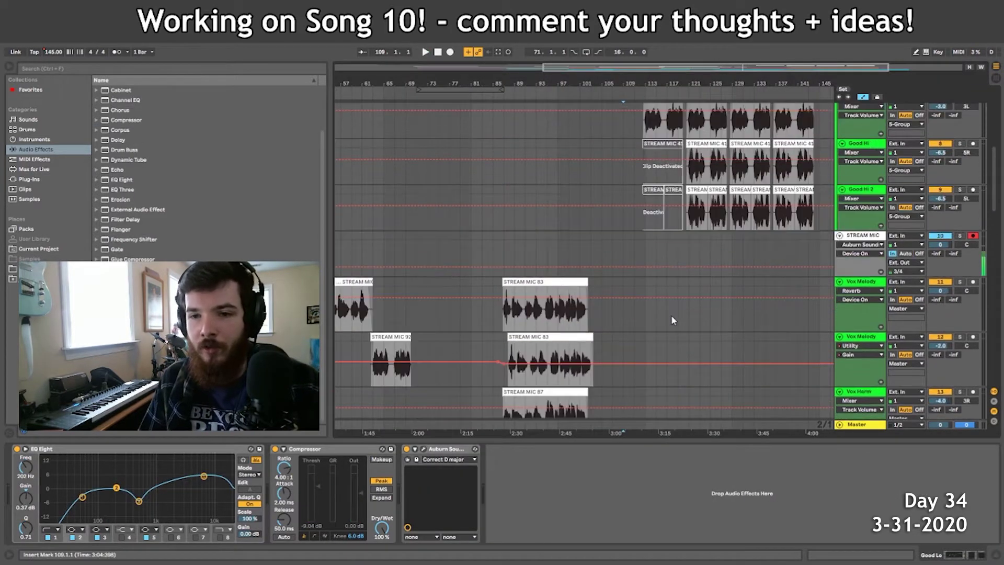
Record a vocal take on the STREAM MIC track from bar 135 and select the recorded clip.
scroll(688, 299, up, 2)
click(450, 52)
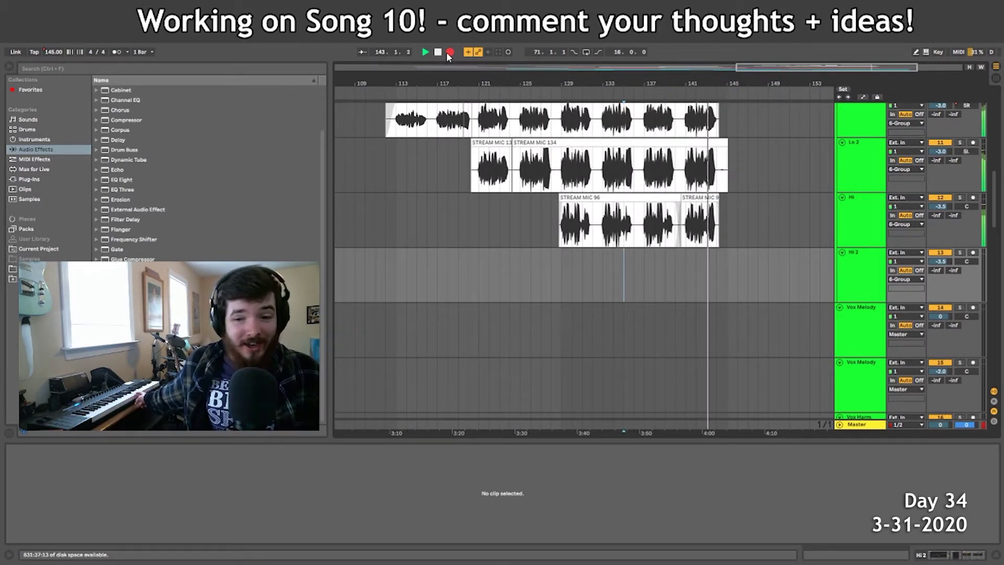
click(449, 53)
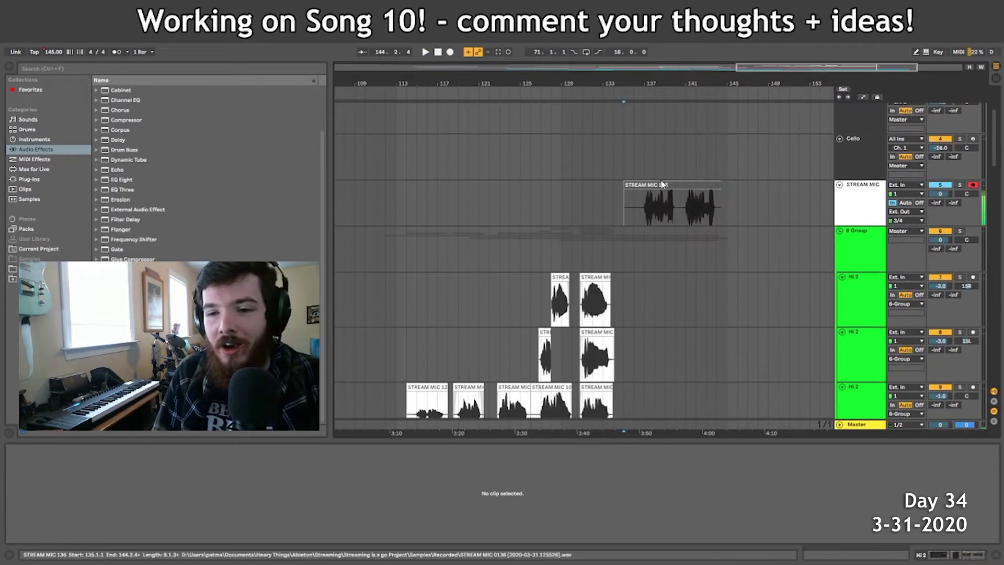
click(650, 214)
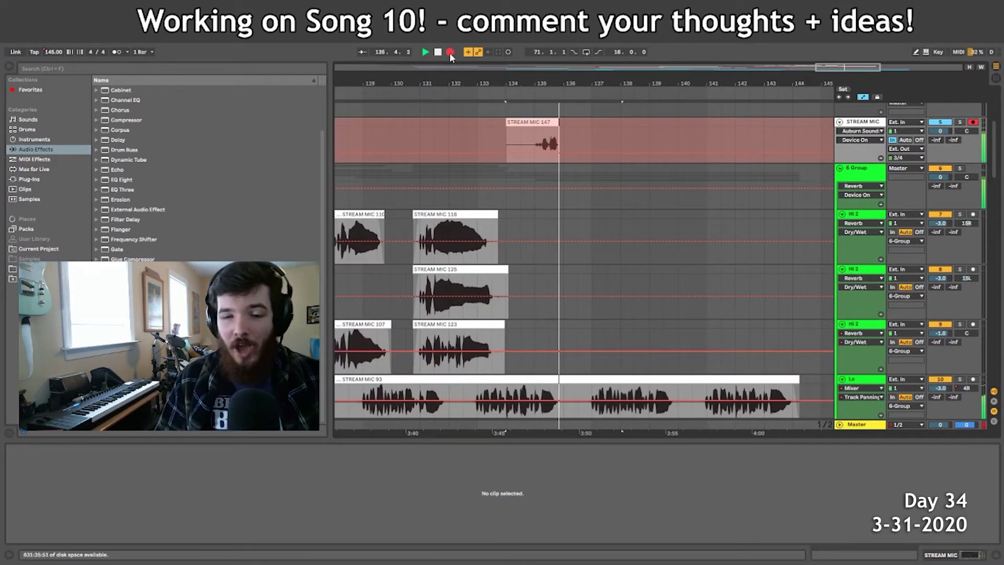
Select the vocal clips around bars 134 to 137 across the Hi 2 tracks.
click(862, 285)
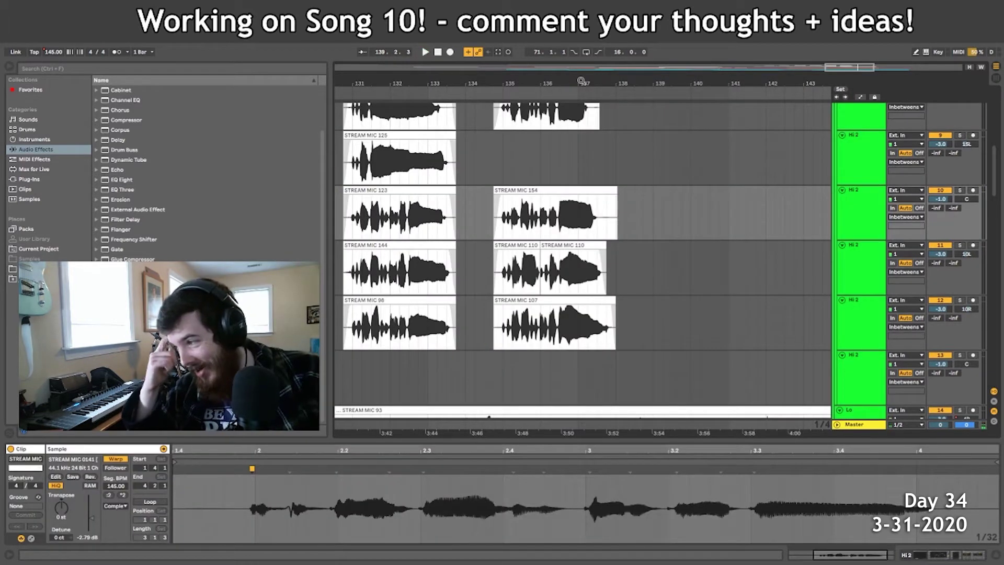
drag(582, 81, 579, 53)
drag(482, 126, 609, 358)
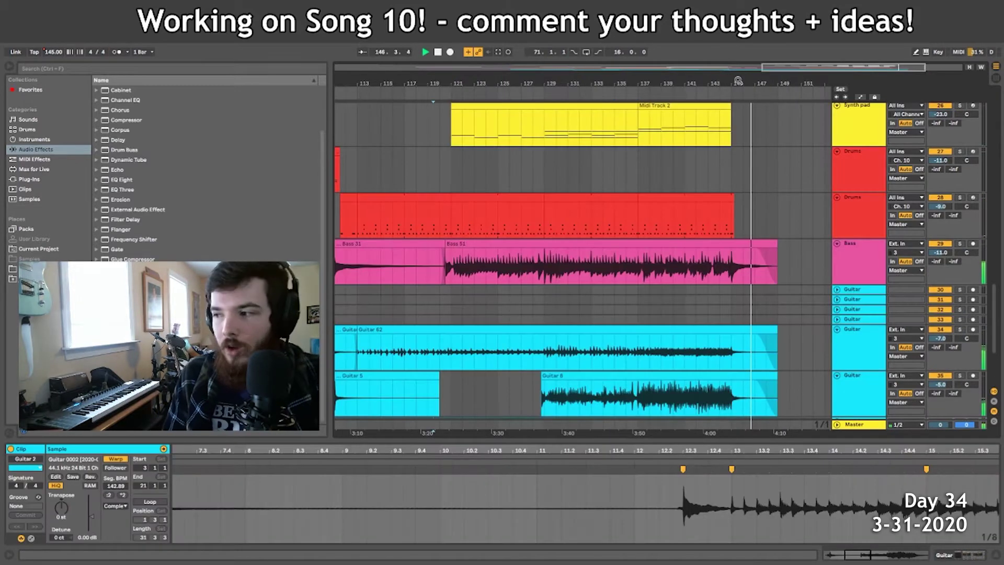
Stop playback and select about bars 113 to 123 on the second Drums track.
key(space)
drag(358, 220, 451, 219)
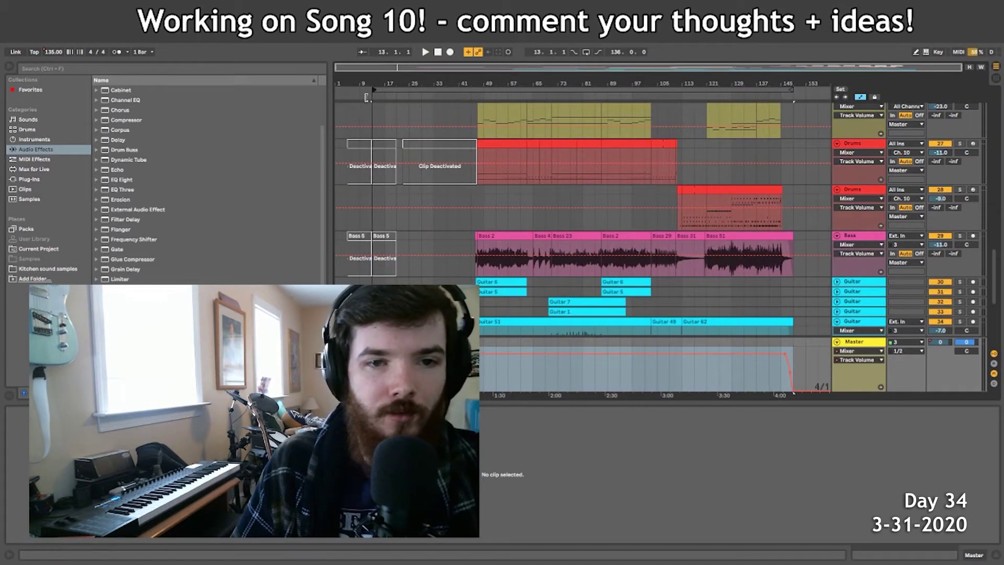
click(653, 177)
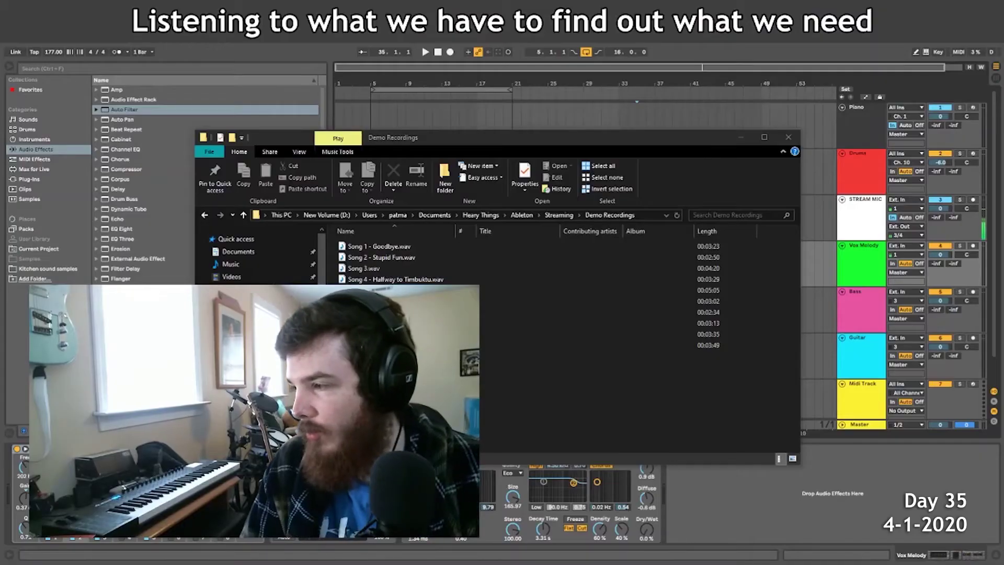
Move the Demo Recordings folder window aside and select the recordings of Song 1 through Song 10.
drag(522, 137, 736, 139)
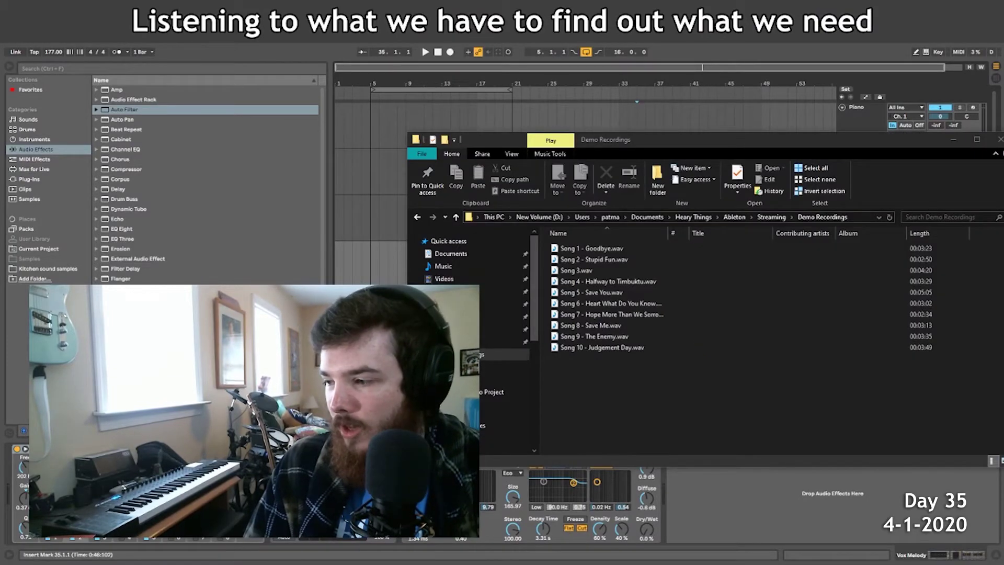
drag(636, 402, 597, 250)
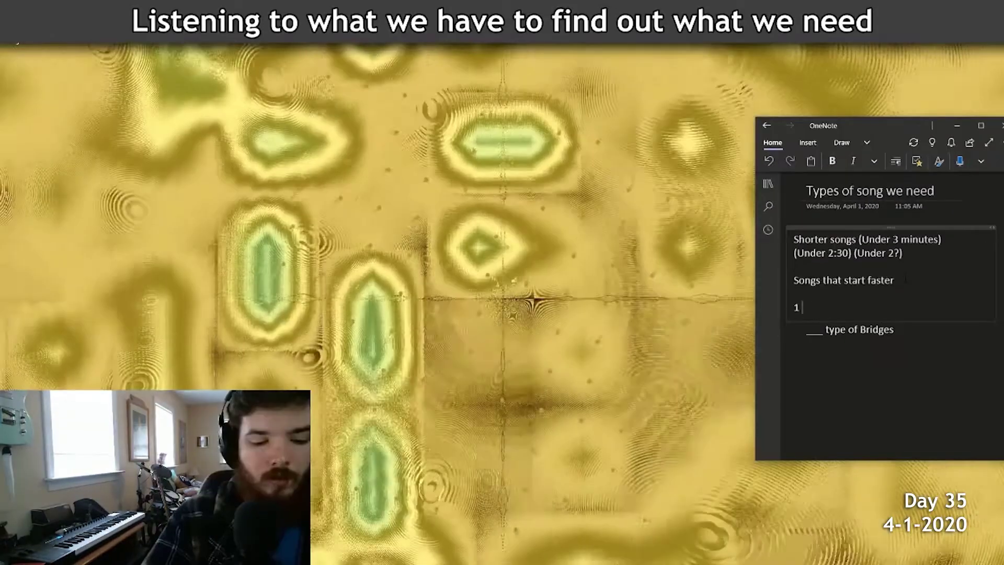
Add the notes "1/2 more long song(s)?" and "Maybe 1 more chill song" to the list of needed song types.
text(more long song?)
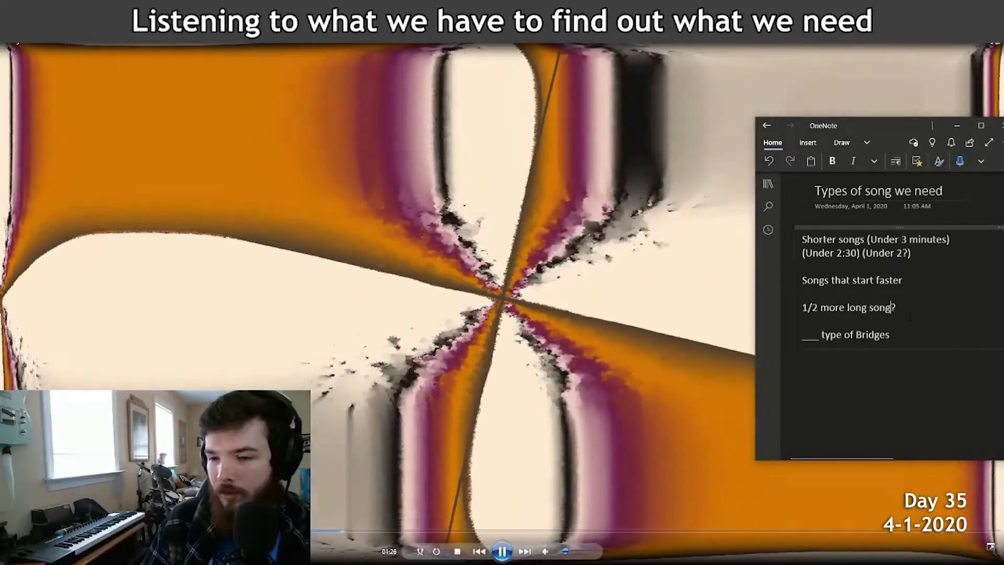
key(Left)
text((s))
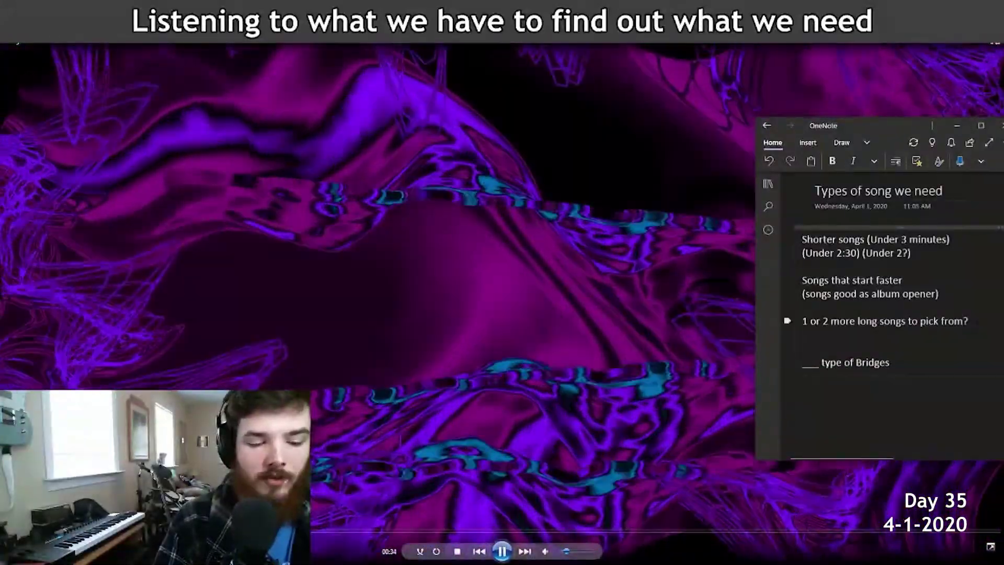
text(Maybe 1 is chi)
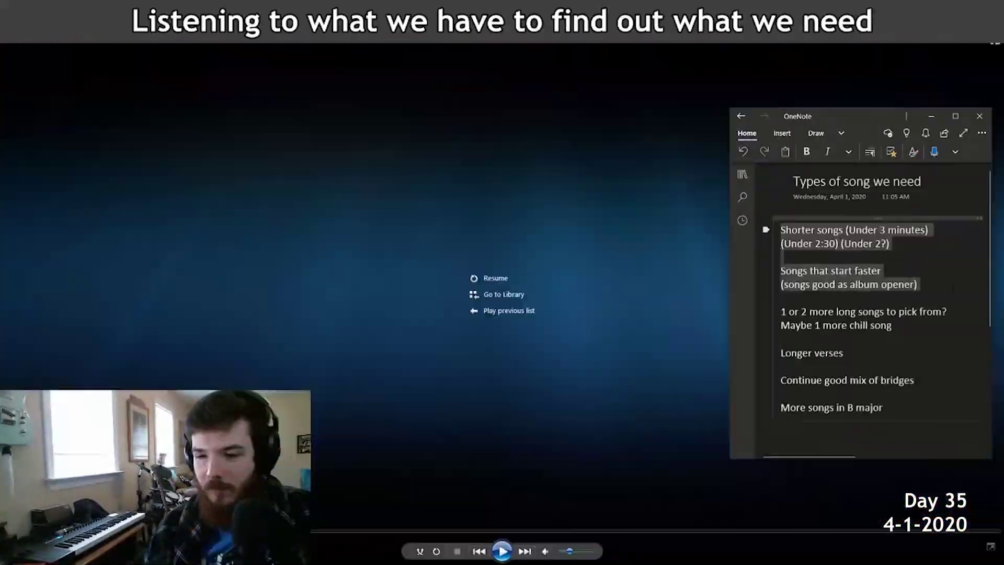
click(929, 292)
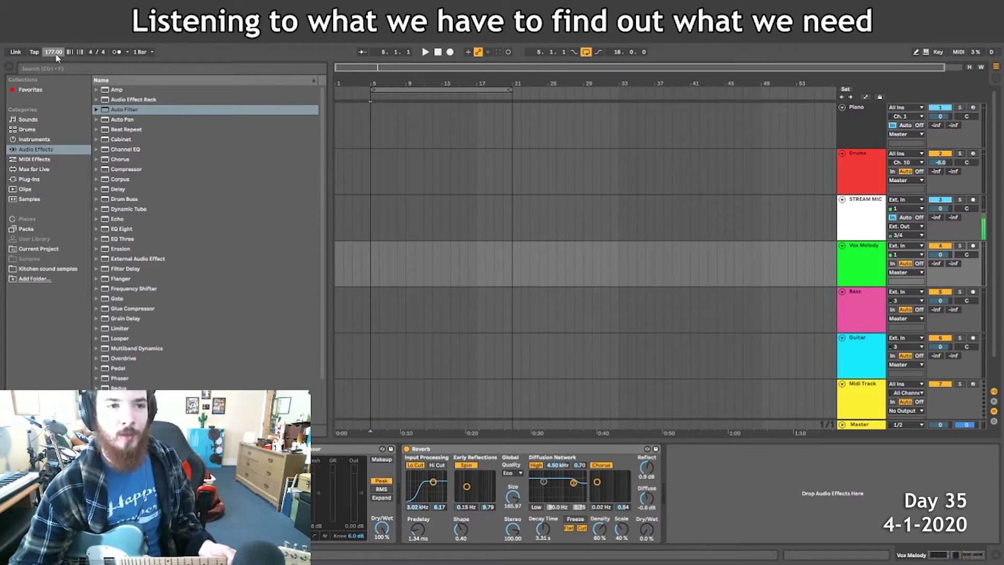
Set the new song's tempo to 192 BPM in Ableton Live.
text(192)
key(Return)
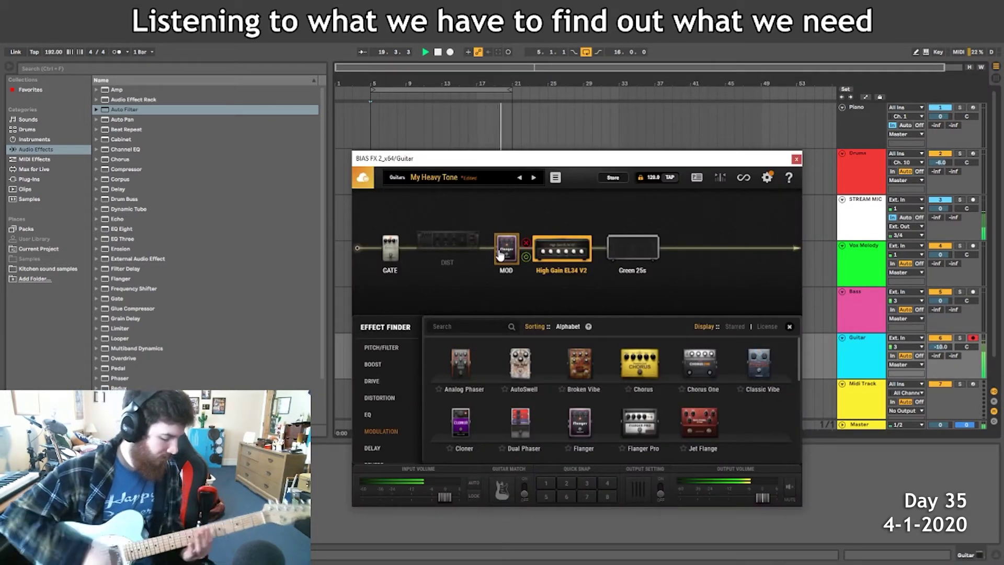
Swap the Flanger in the Guitar track's BIAS FX 2 chain for the Jet Flange pedal.
click(500, 255)
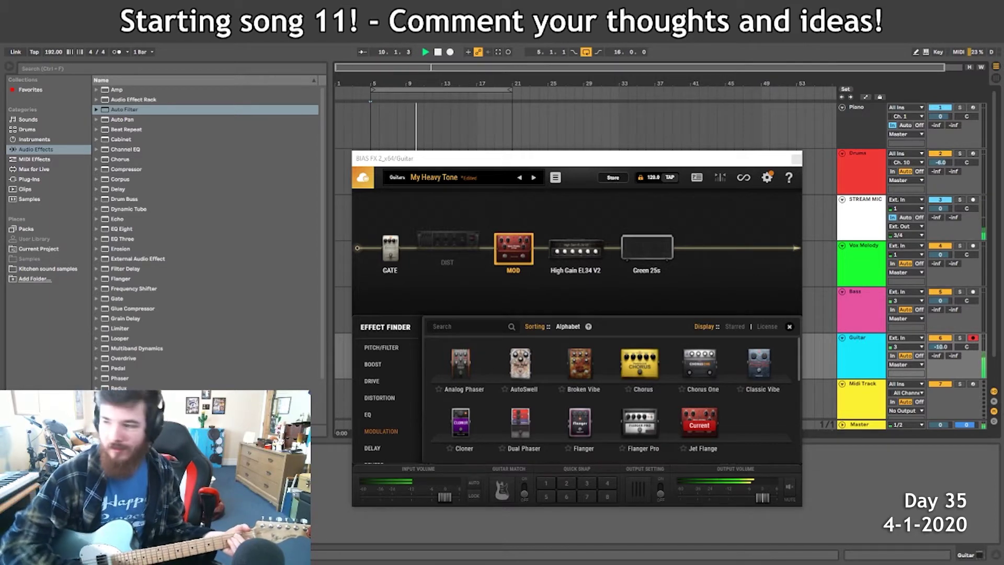
Record a guitar take through the Dual Phaser pedal and extend the recorded clip's start slightly ahead of bar 5.
click(520, 421)
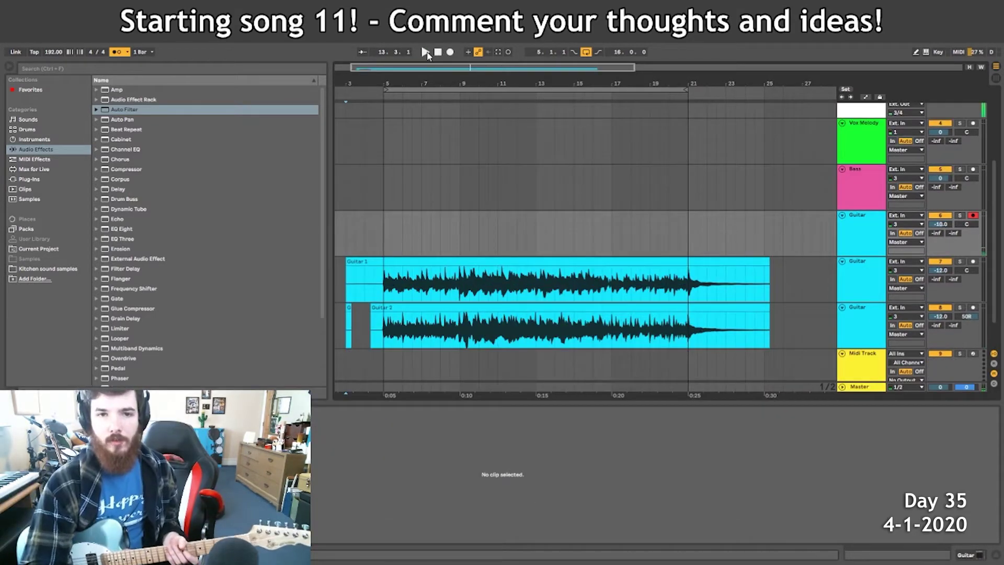
click(450, 52)
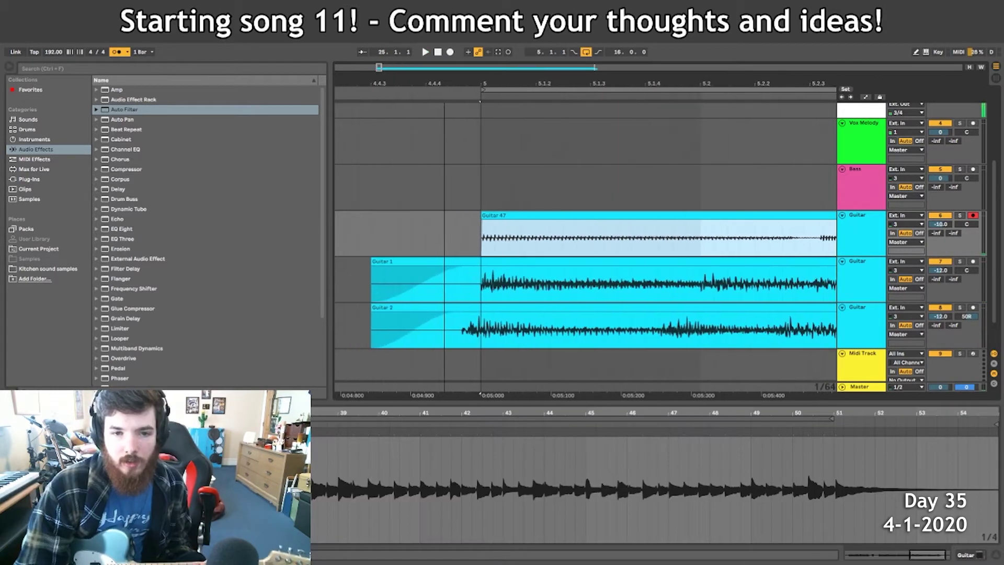
mouse_move(481, 225)
mouse_down()
mouse_move(444, 225)
mouse_move(465, 219)
mouse_up()
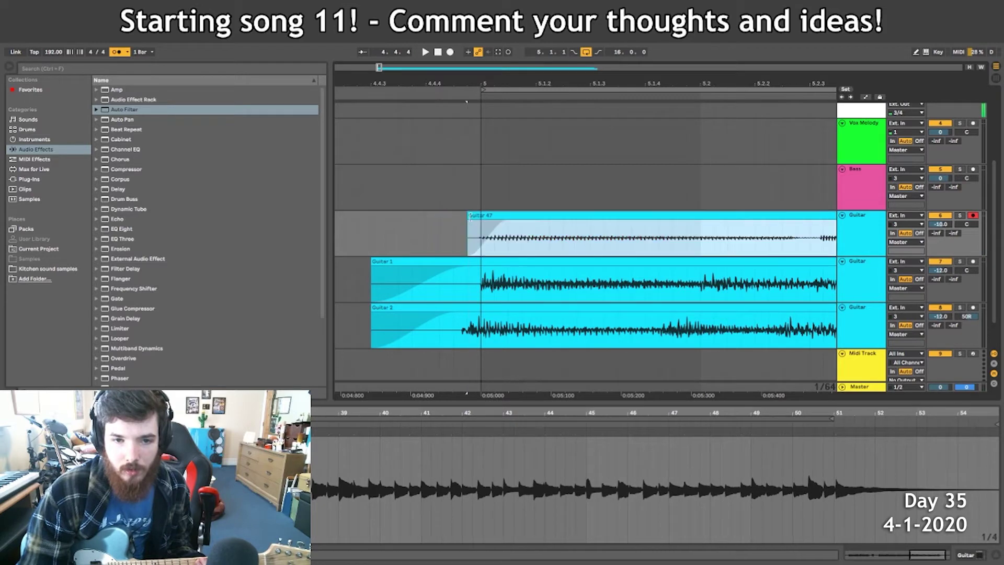
Delete the old clips from the two Guitar tracks below the newest take and record a replacement.
key(x)
drag(559, 262, 343, 327)
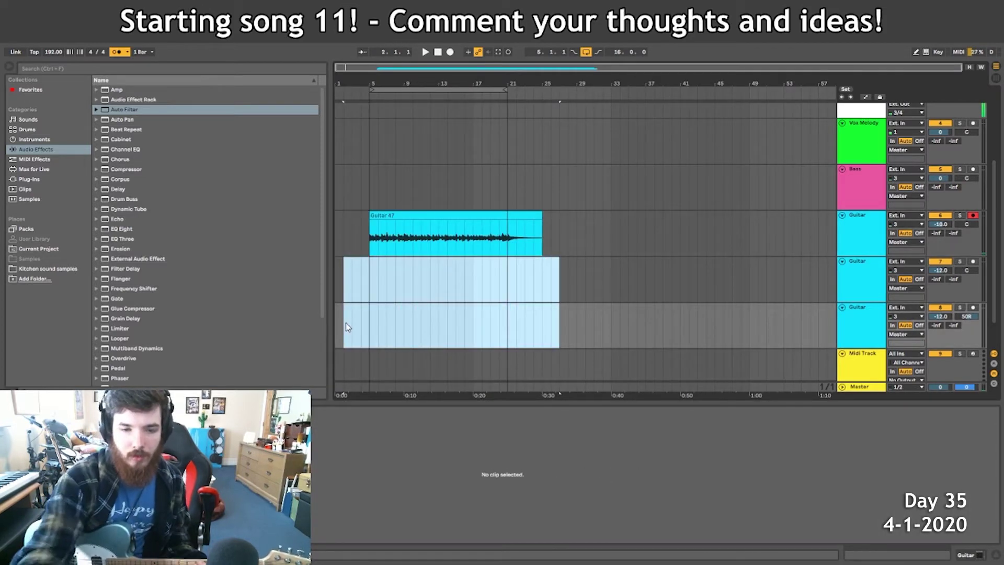
click(450, 52)
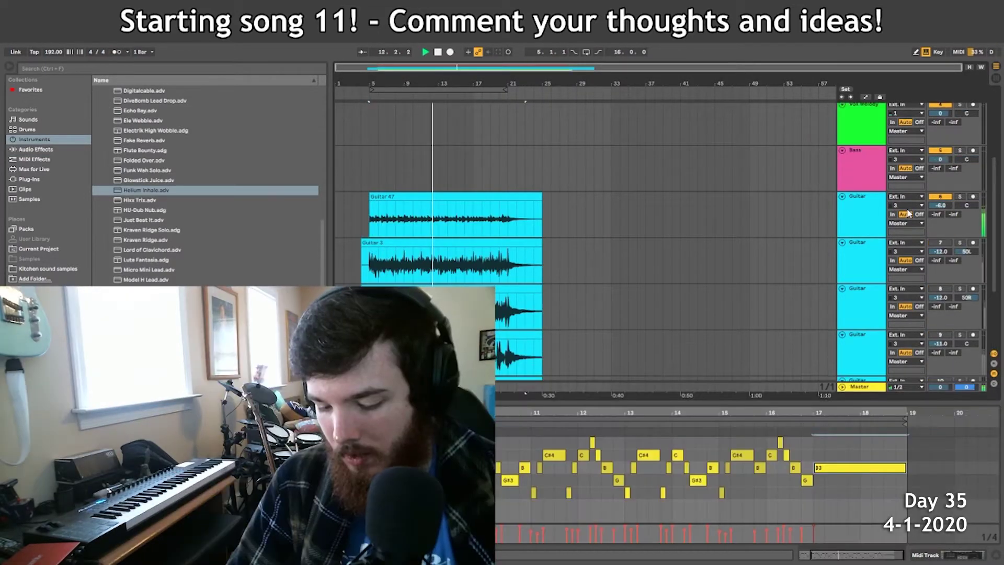
Raise the volume of the uppermost Guitar track and select that track.
key(plus)
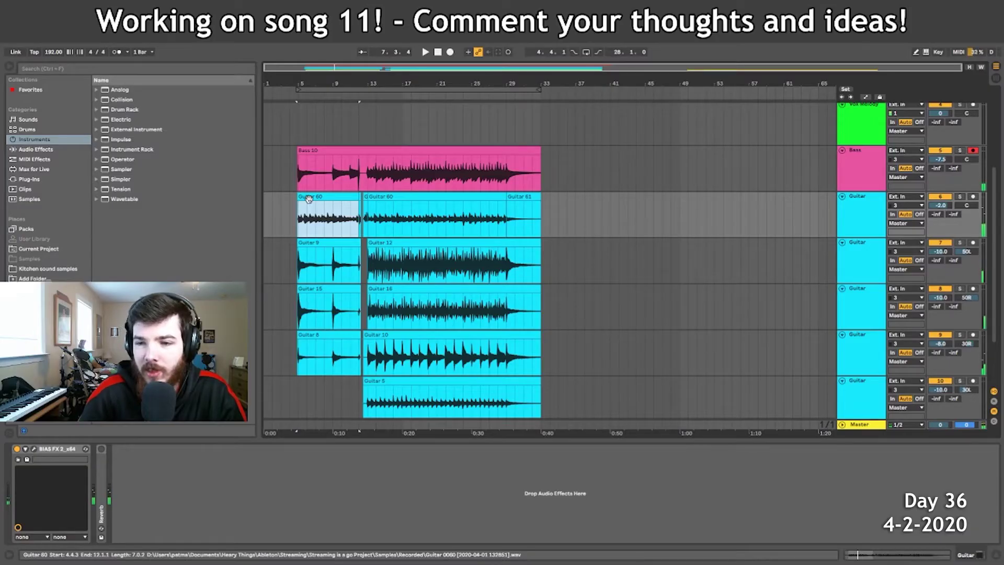
click(871, 213)
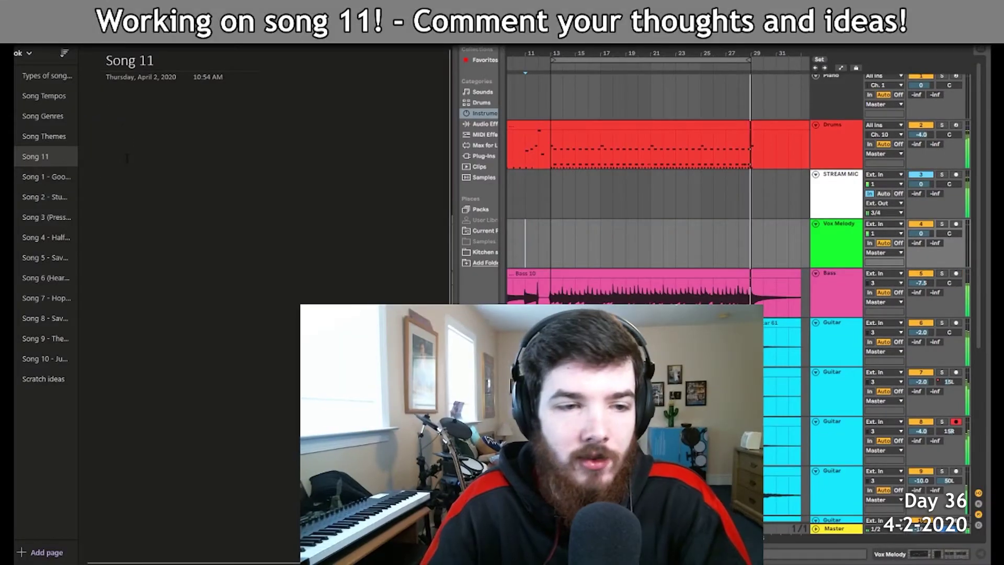
Write the lyric draft beginning "Bought a dime at a dollar store" on the Song 11 page and strike out its three lines.
text(Bought a dime)
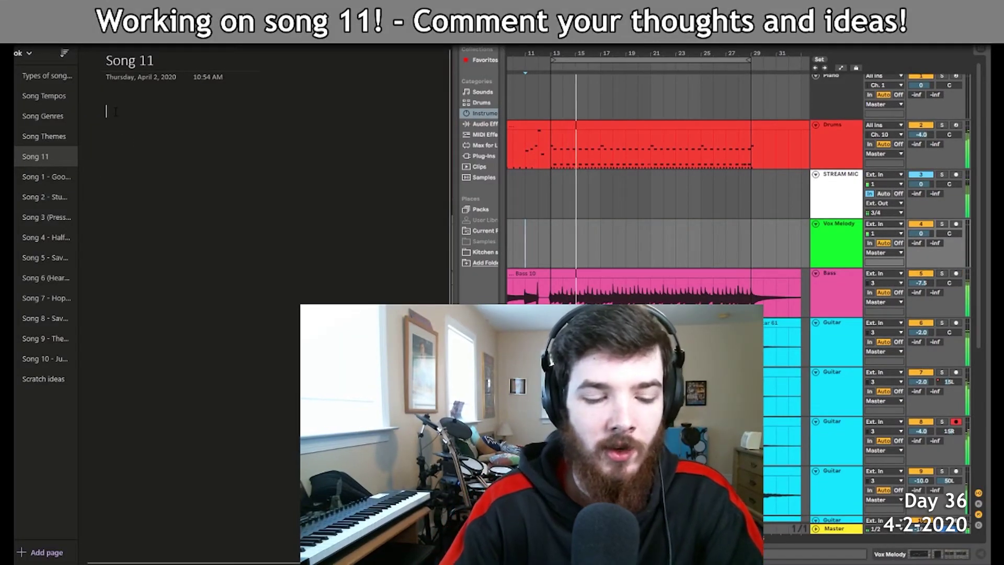
text( a)
drag(304, 137, 50, 112)
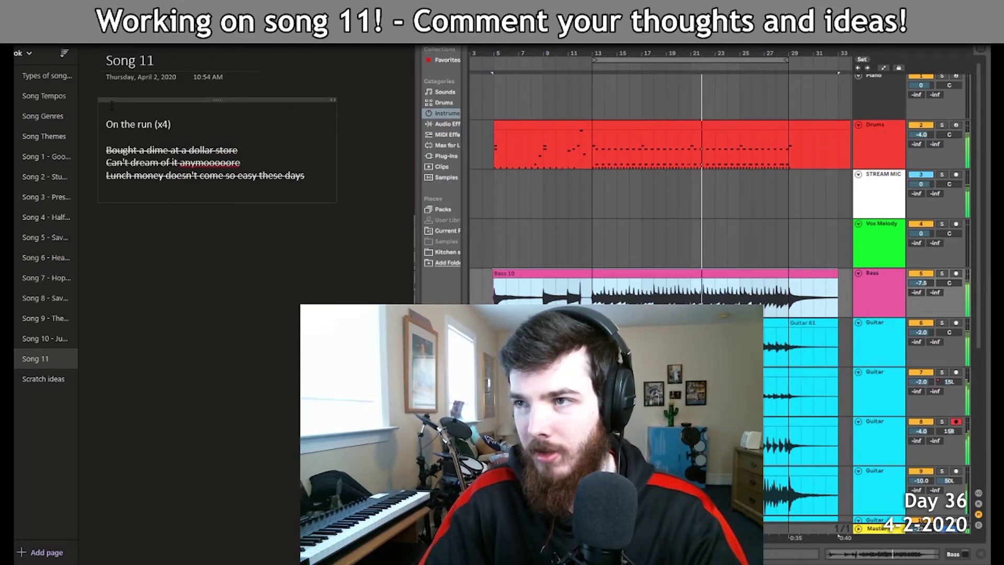
Note the rhyme words "Fun gun" above the lyrics and change "Ripped" to "Stole" in the "page from the book of" line.
text(Fun gun)
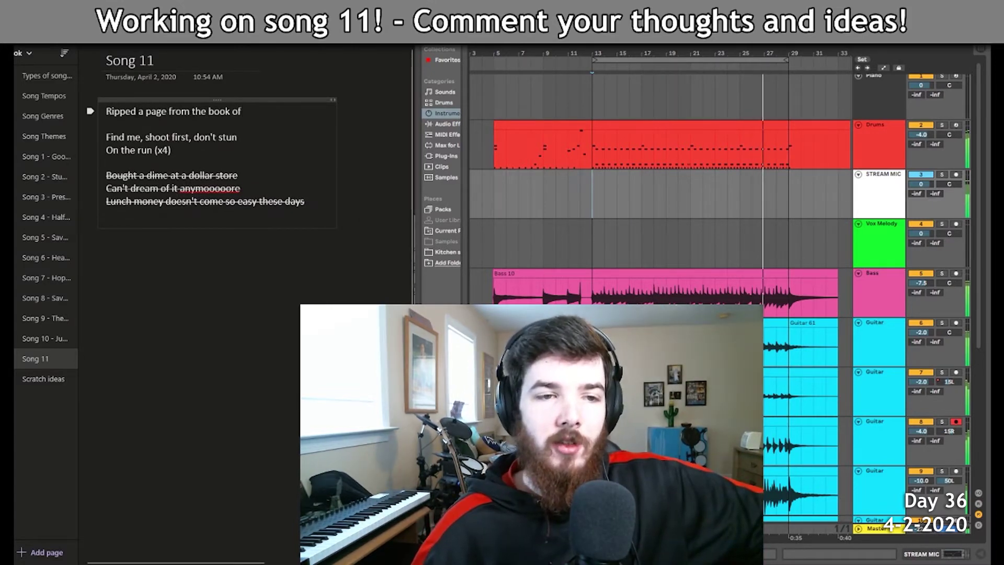
double_click(121, 111)
text(Stole)
click(238, 111)
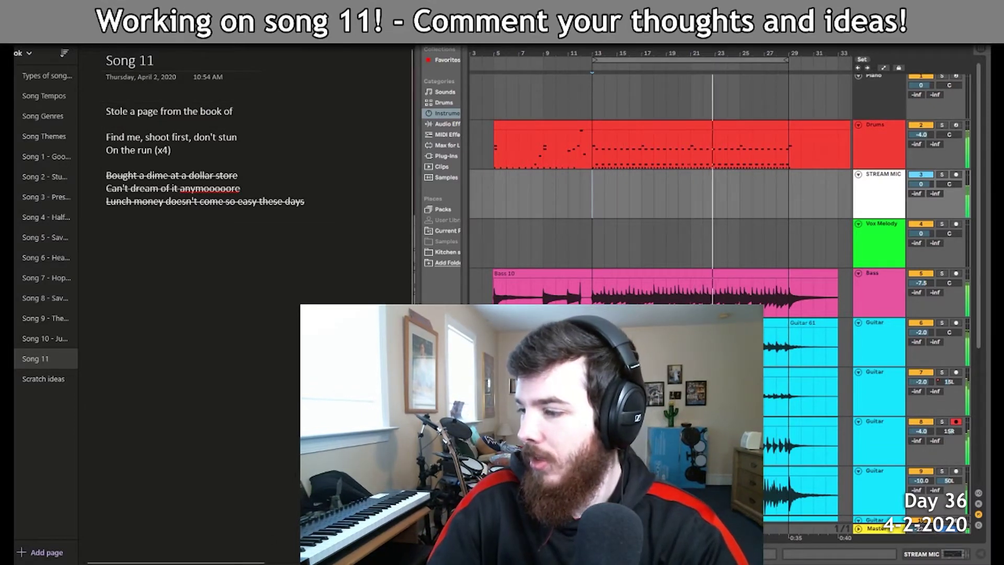
Switch to the web browser, search Google for "fun things" and open the Lifehack article "30 Fun Things to Do at Home".
key(alt+Tab)
text(fun things)
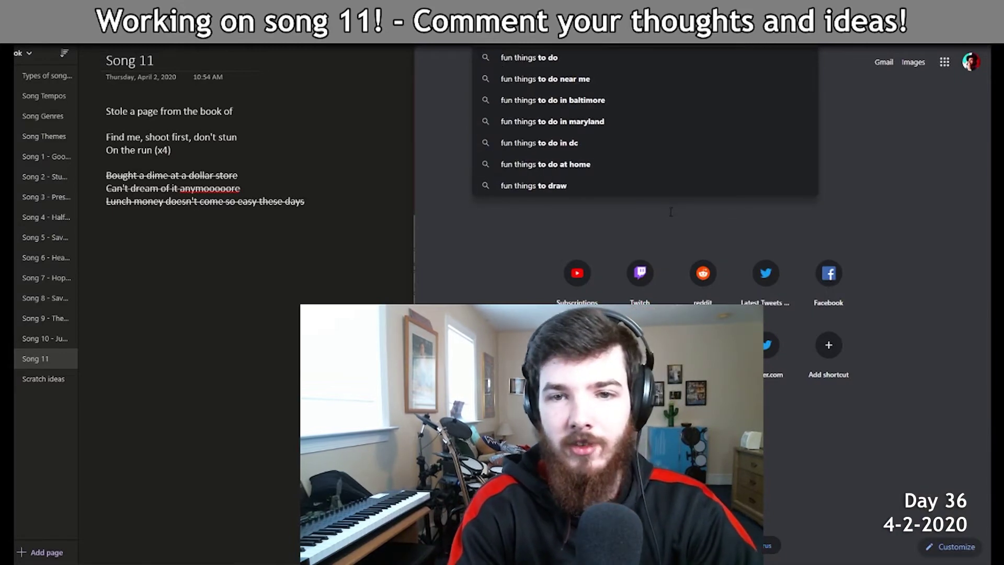
key(Return)
scroll(579, 137, down, 5)
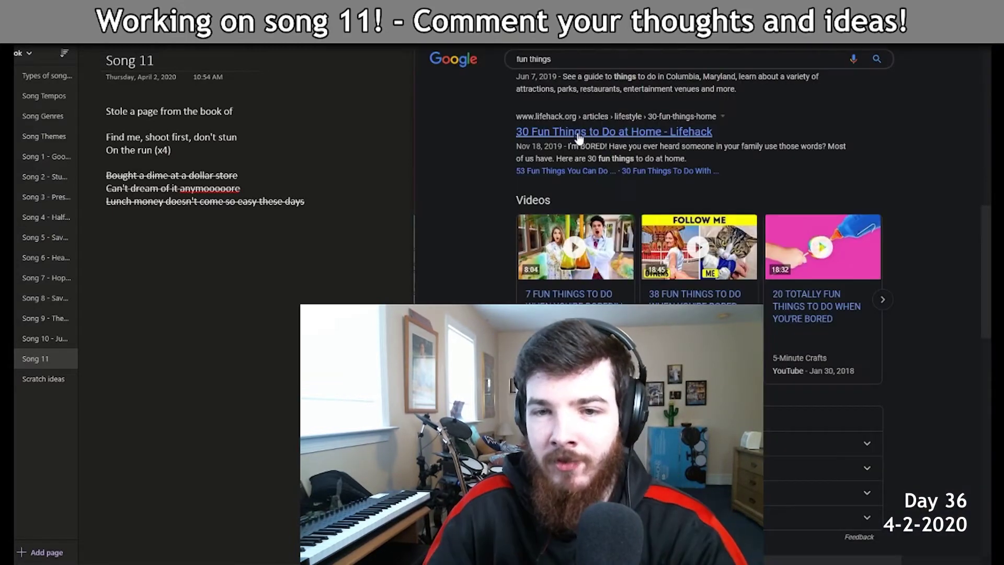
click(584, 129)
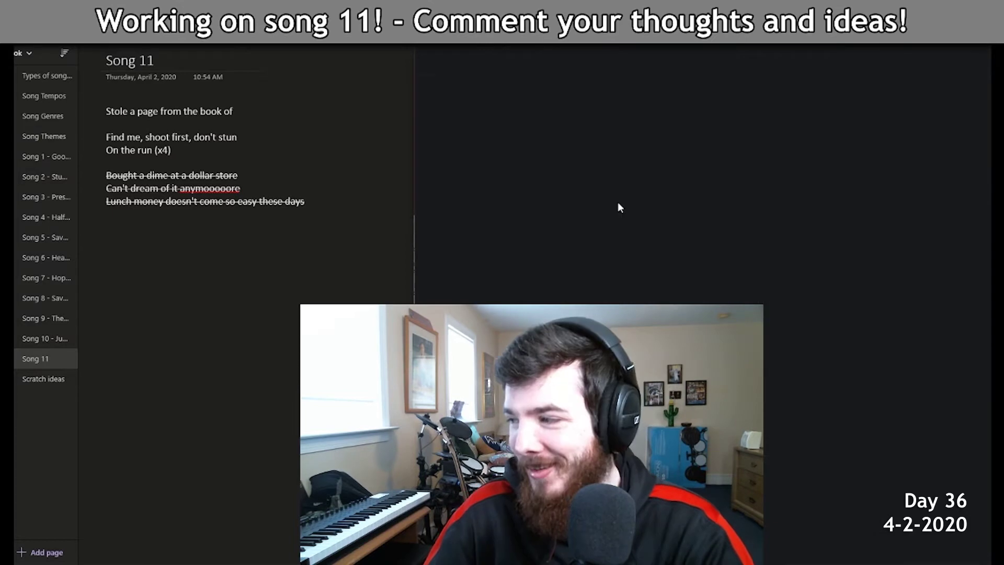
Read through the article's list of activities down to item 20, Read a Book.
scroll(690, 209, down, 10)
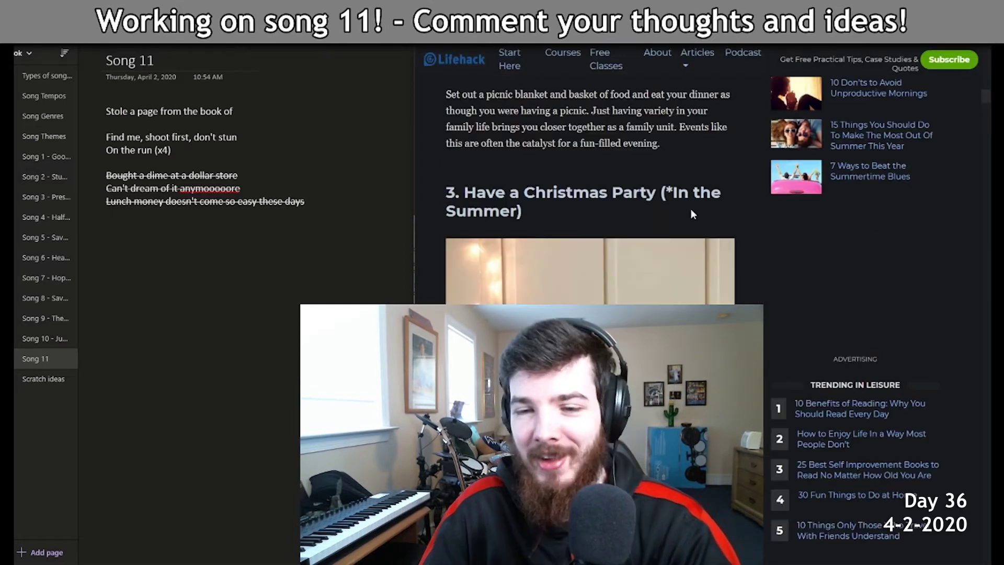
scroll(693, 214, down, 3)
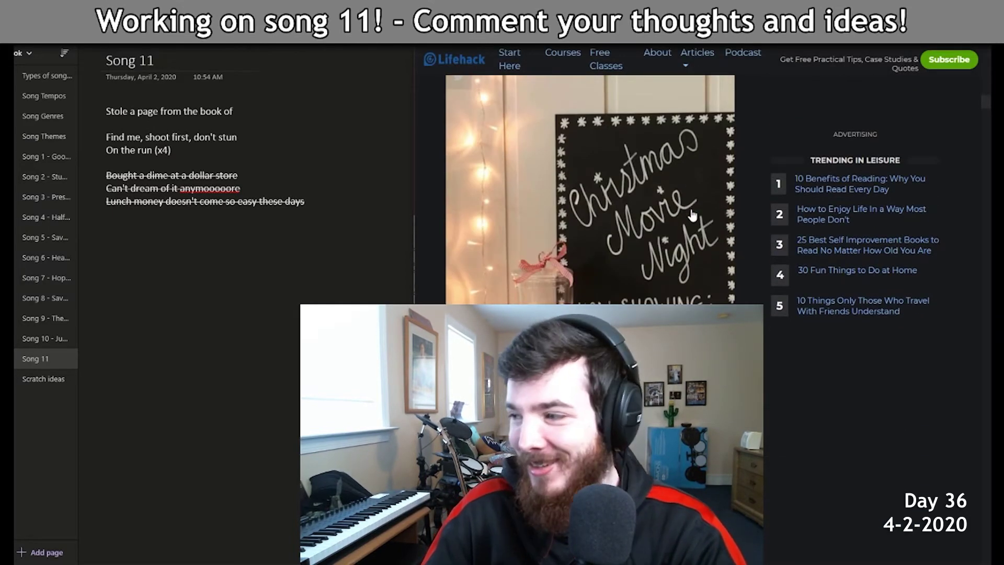
scroll(693, 215, up, 3)
scroll(692, 215, down, 20)
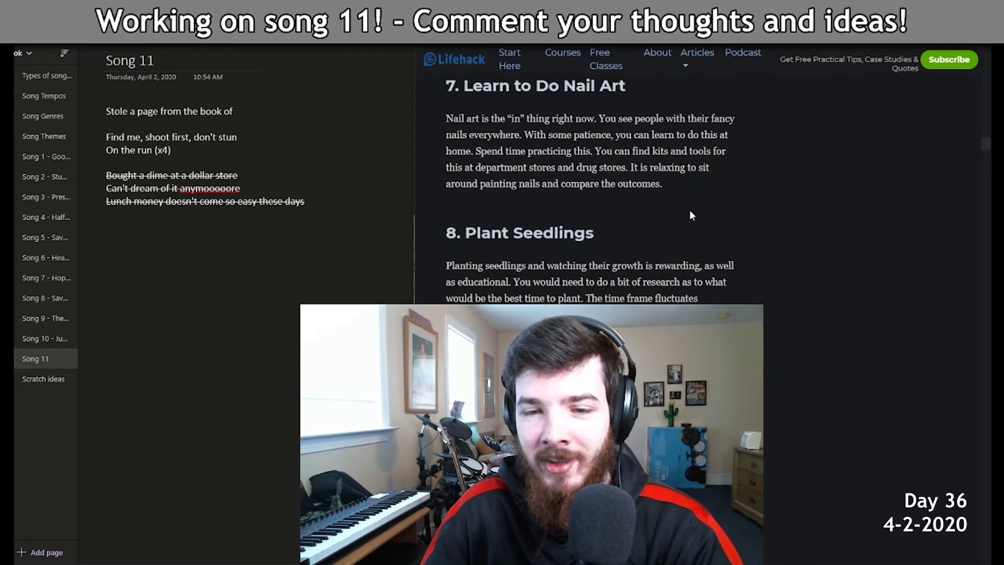
click(960, 447)
scroll(730, 256, down, 15)
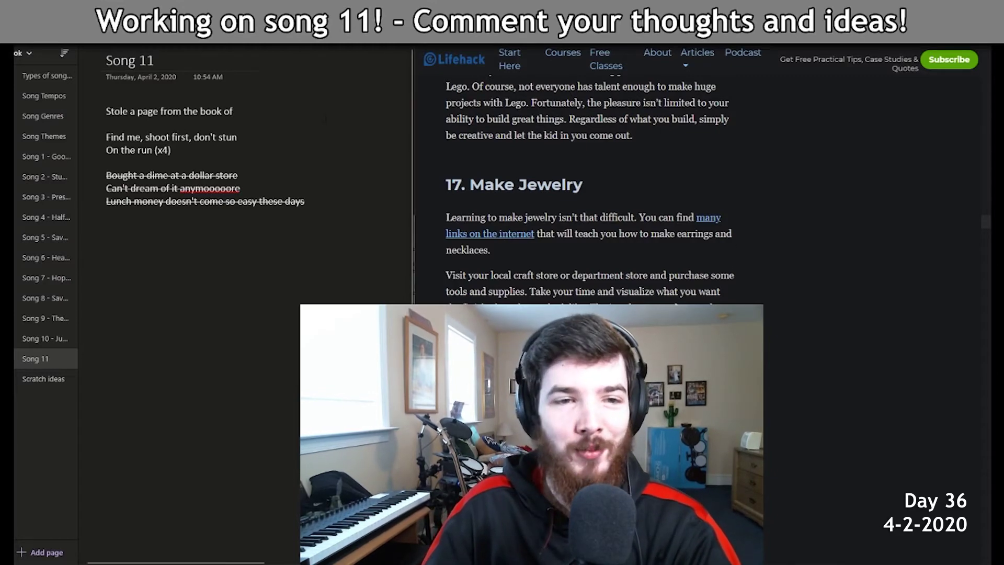
scroll(706, 237, down, 2)
scroll(688, 238, down, 10)
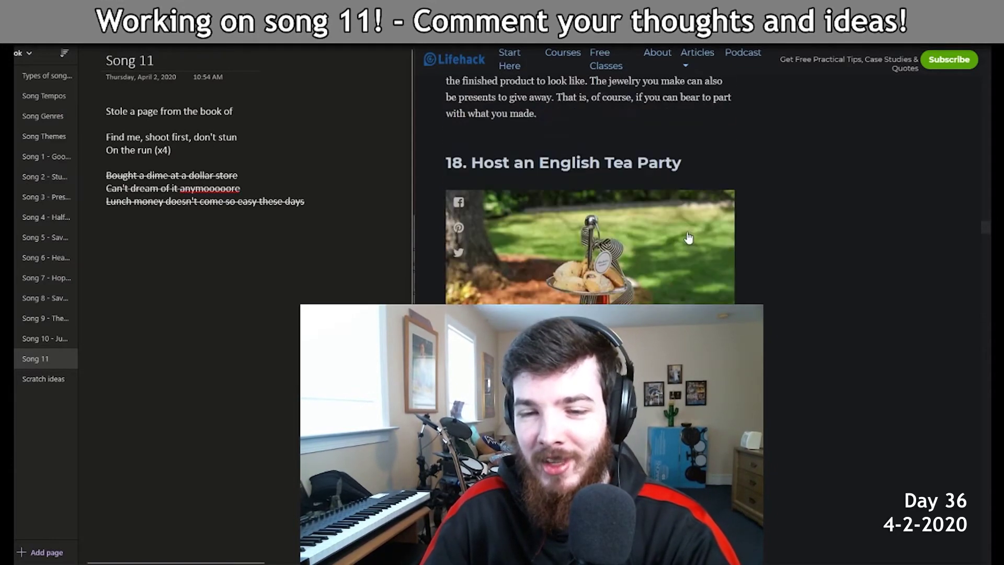
scroll(687, 230, down, 8)
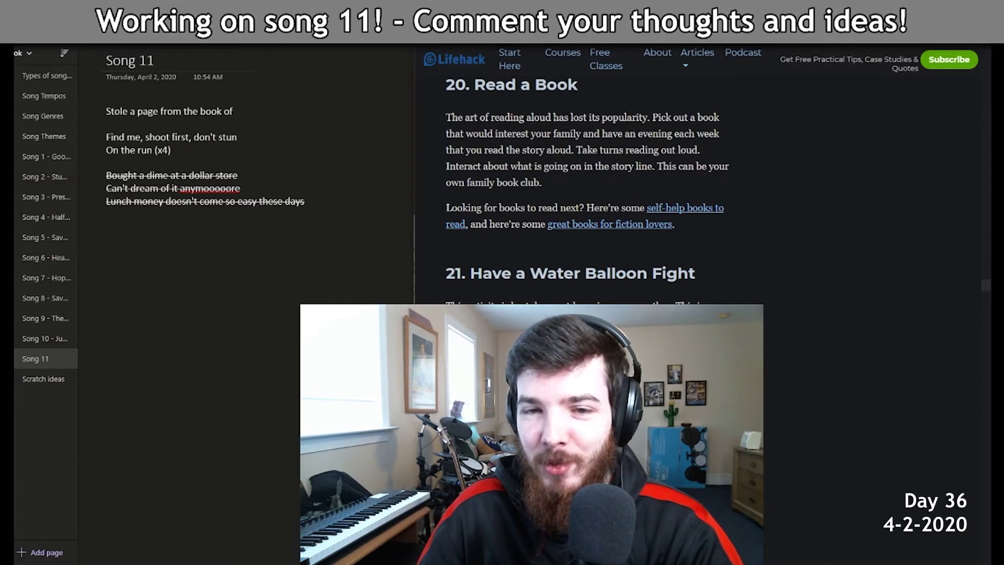
Highlight "Book" in item 20 and examine item 23, Invent a Writing Code.
drag(584, 89, 534, 87)
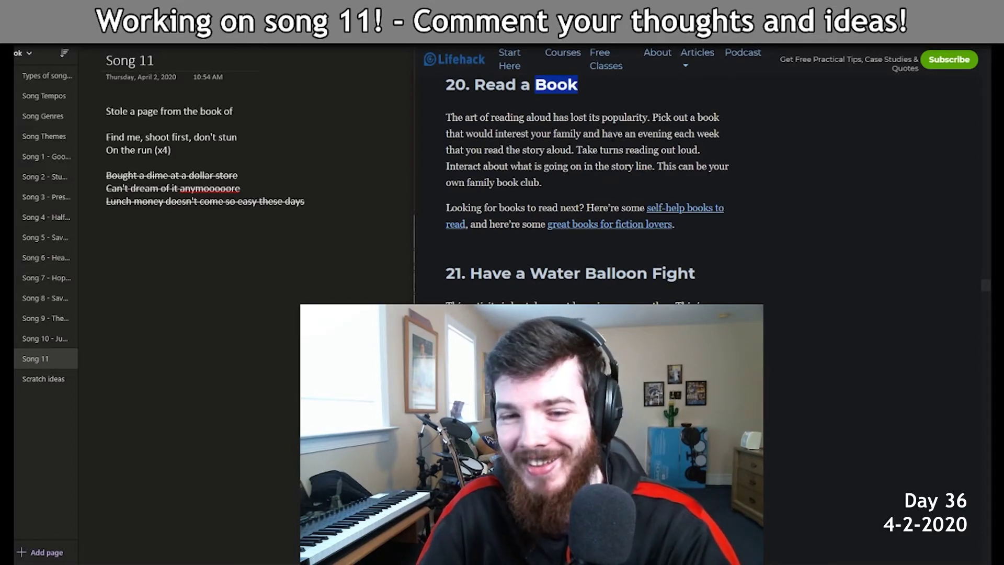
scroll(588, 183, down, 6)
scroll(588, 183, up, 1)
drag(445, 271, 732, 303)
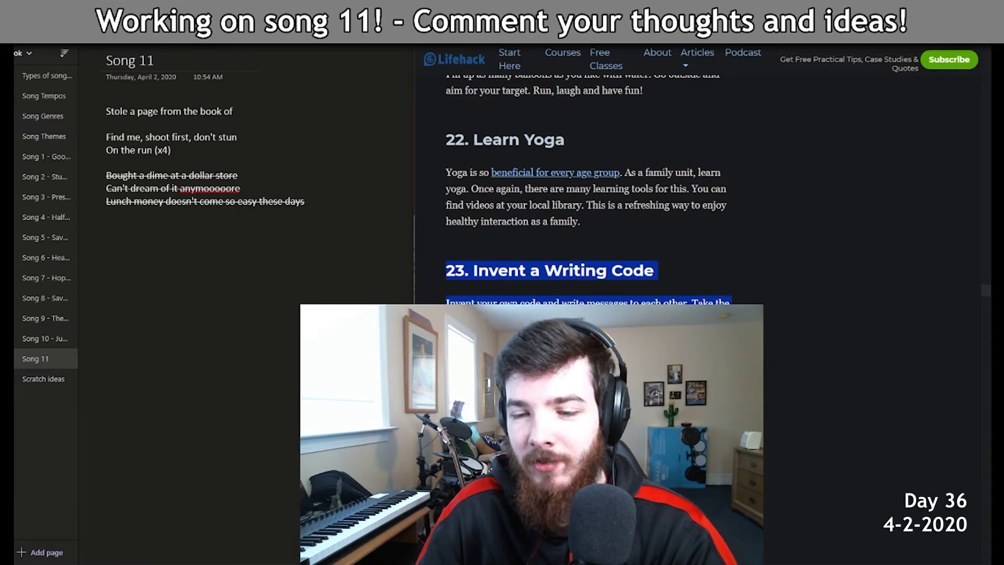
click(592, 265)
scroll(591, 265, down, 2)
Complete the first lyric line with "secrets" and reread the description under Invent a Writing Code.
click(254, 107)
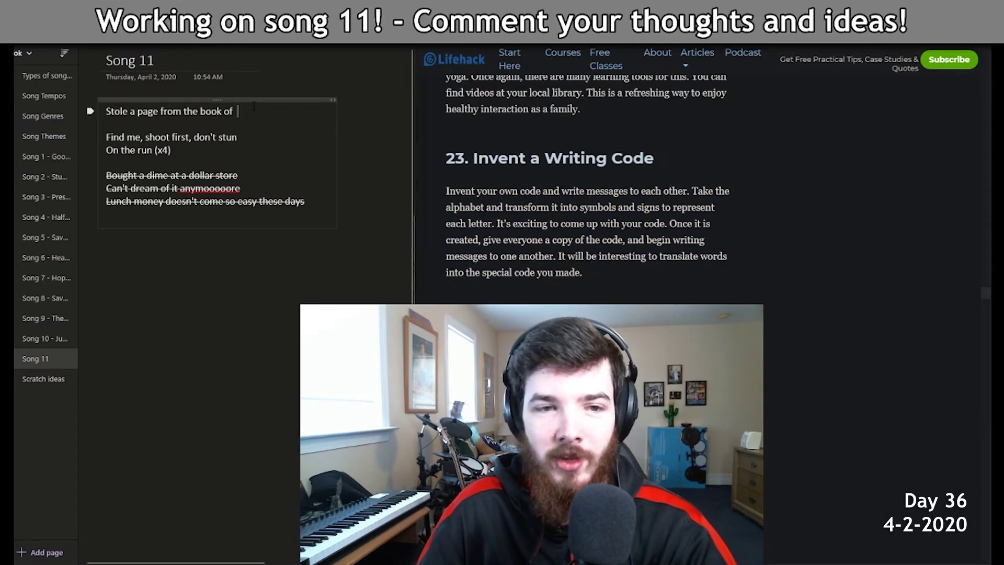
text(secrets)
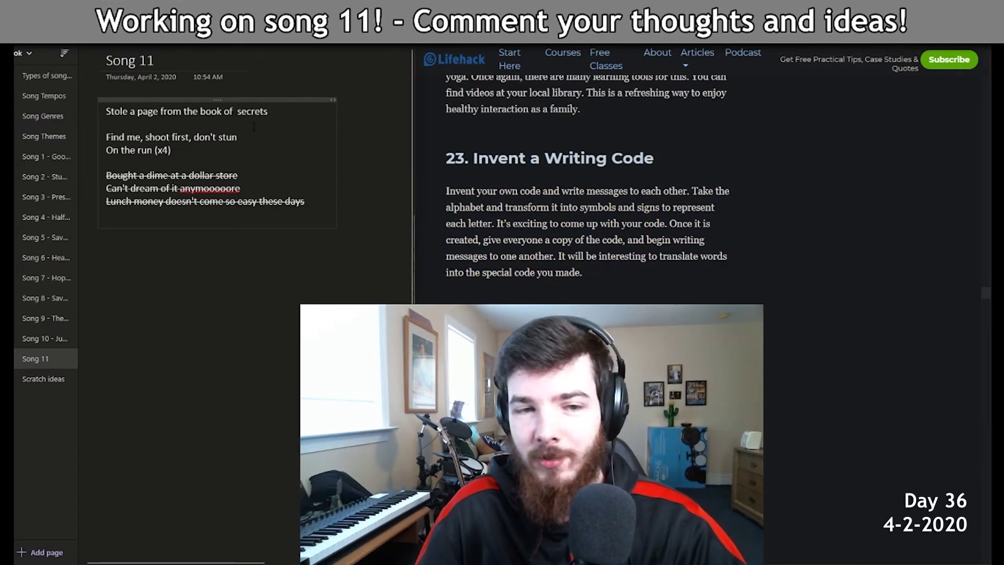
drag(583, 272, 442, 156)
click(442, 157)
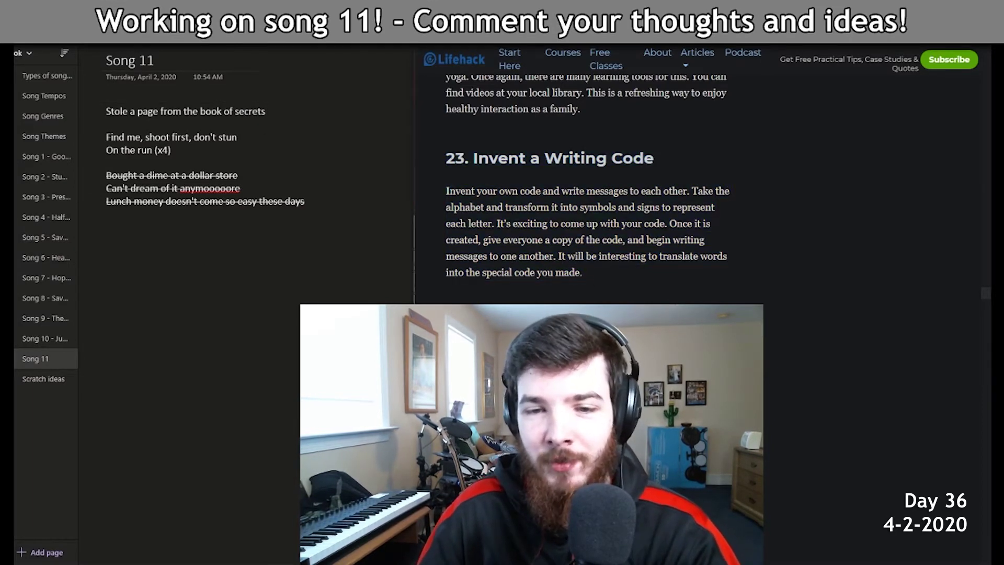
drag(597, 275, 436, 157)
click(614, 272)
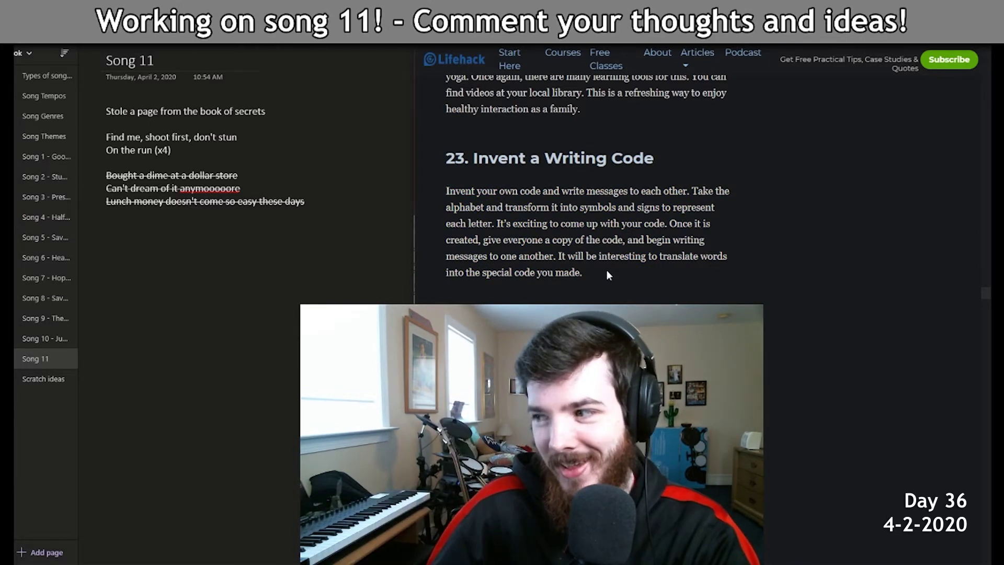
Extend the page title to "Song 11 - Fun things to do at home #23 (On the Run)".
click(191, 64)
text(-)
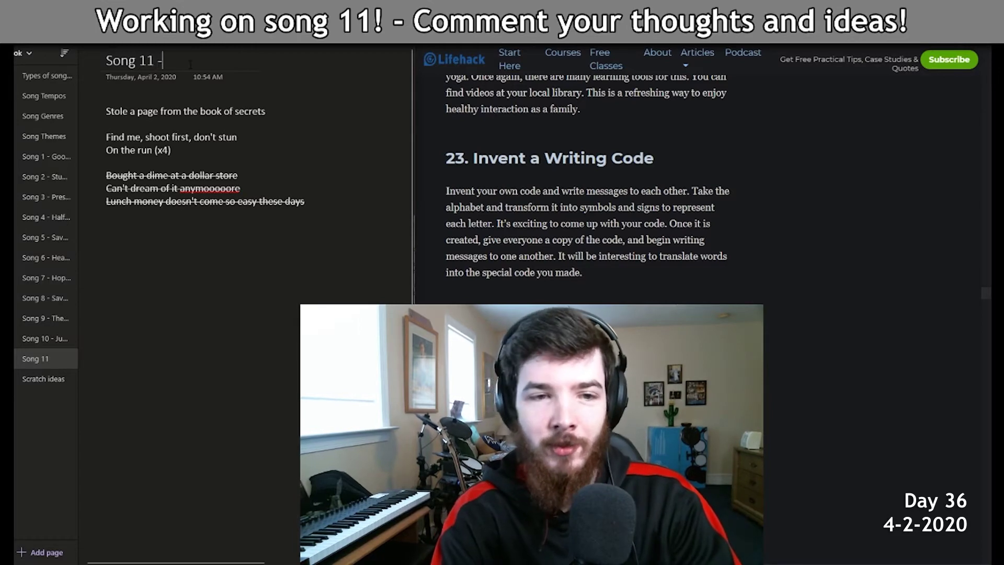
text( Fun things to do at home #23 (On)
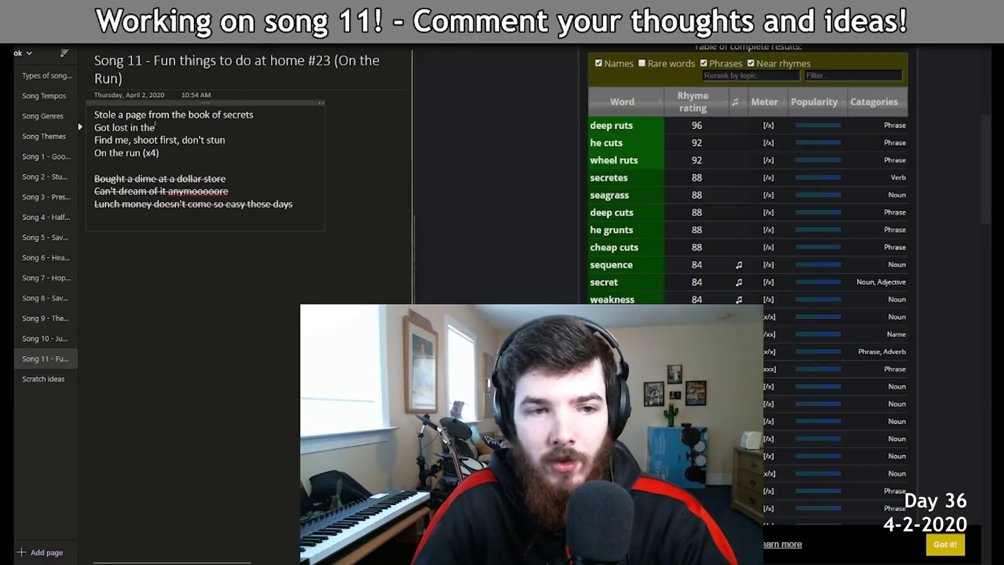
Replace "Got lost - don't call it" in the second lyric line with "might be my" before "weakness".
key(ctrl+shift+Left)
key(ctrl+shift+Left)
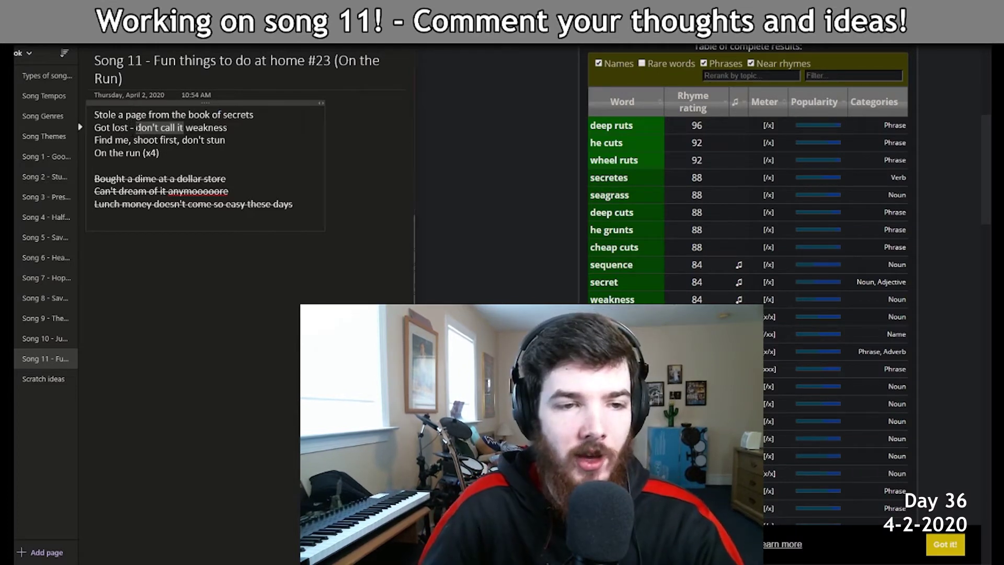
key(shift+Home)
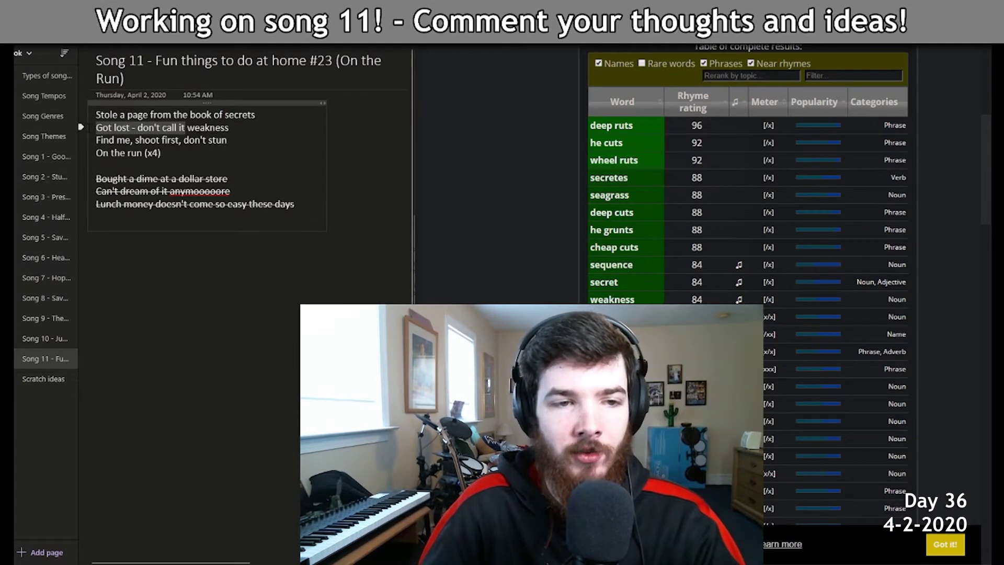
text(might b)
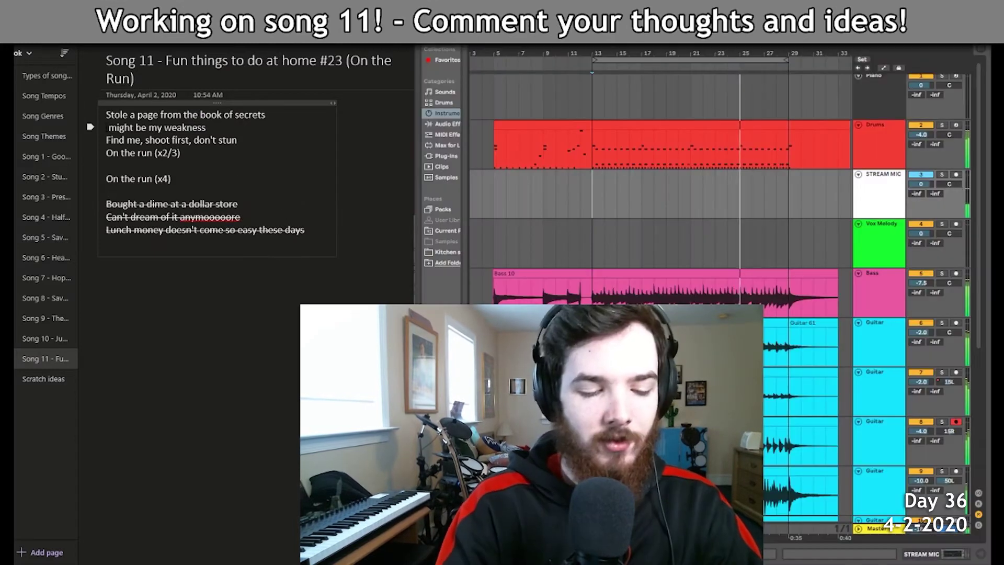
Try "stampede" as the opening word of the "might be my weakness" line.
text(stamp)
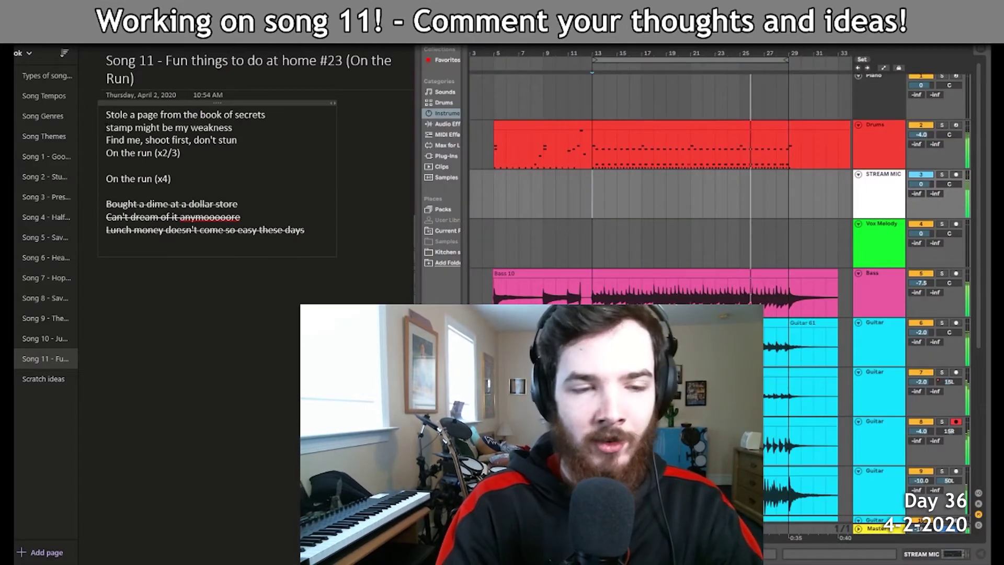
text(ede)
click(570, 207)
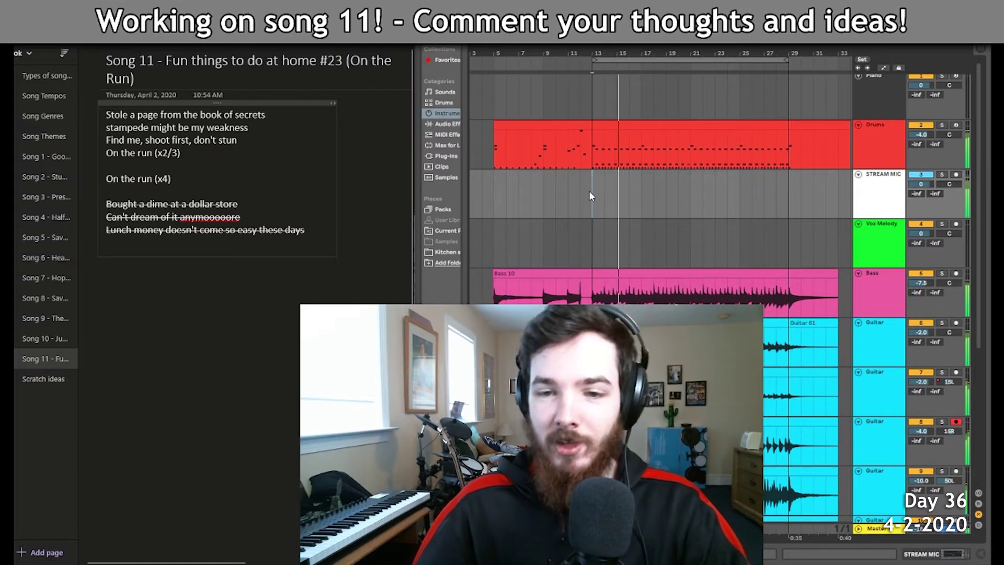
key(ctrl+BackSpace)
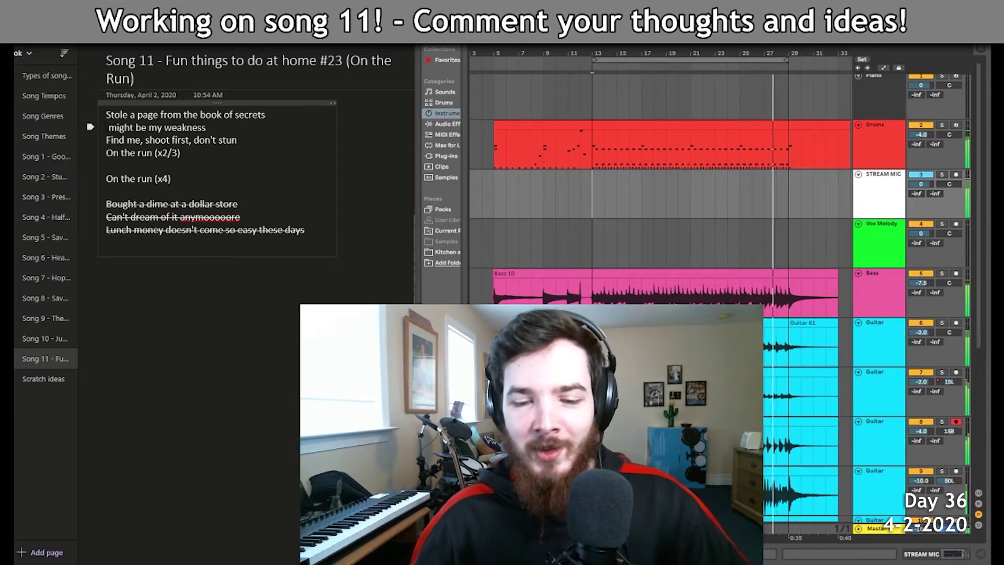
Begin the second lyric line with "Valor" and insert a new line below the verse.
text(Valor)
click(106, 165)
key(Return)
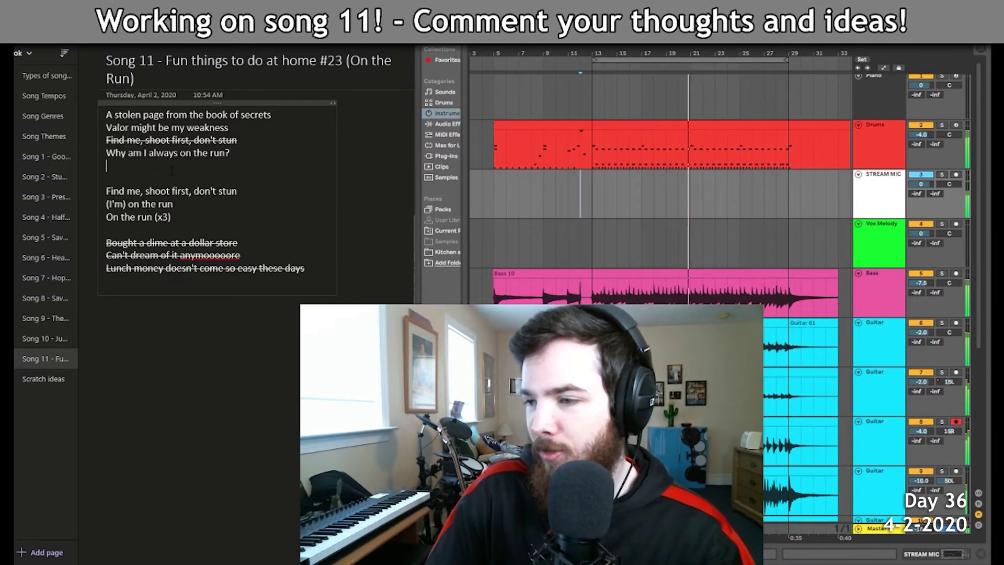
Add "Always have the upper hand" and "Just a matter of circumstance" below "Why am I always on the run?" and stop playback.
click(171, 170)
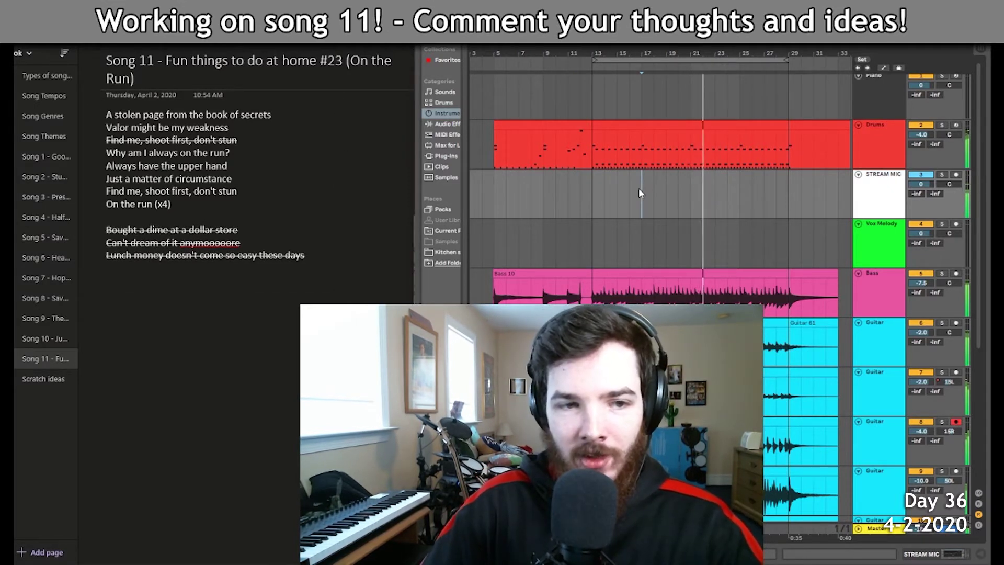
click(689, 202)
key(space)
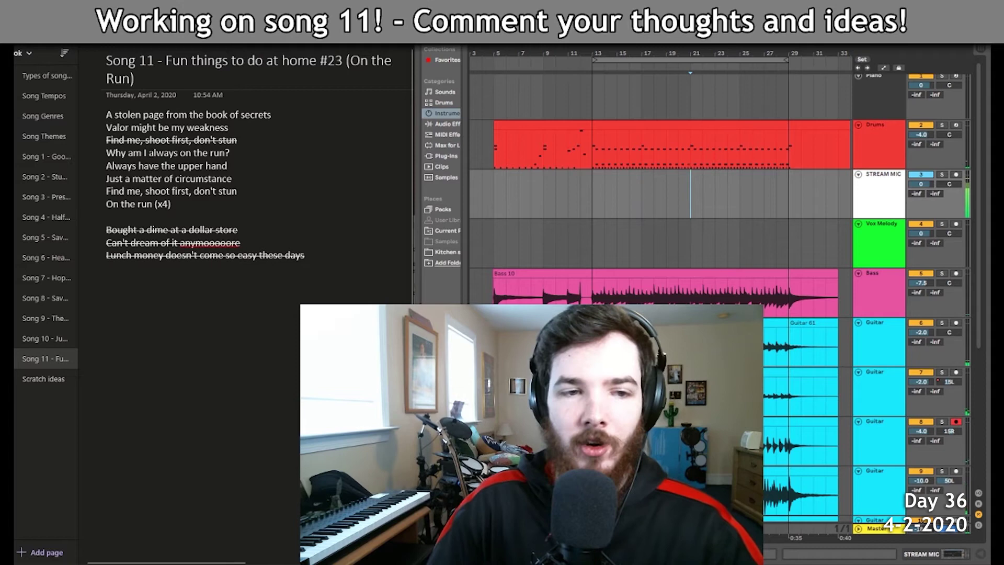
Replace "Always" with "You don't" at the start of the "have the upper hand" lyric line.
drag(149, 153, 136, 166)
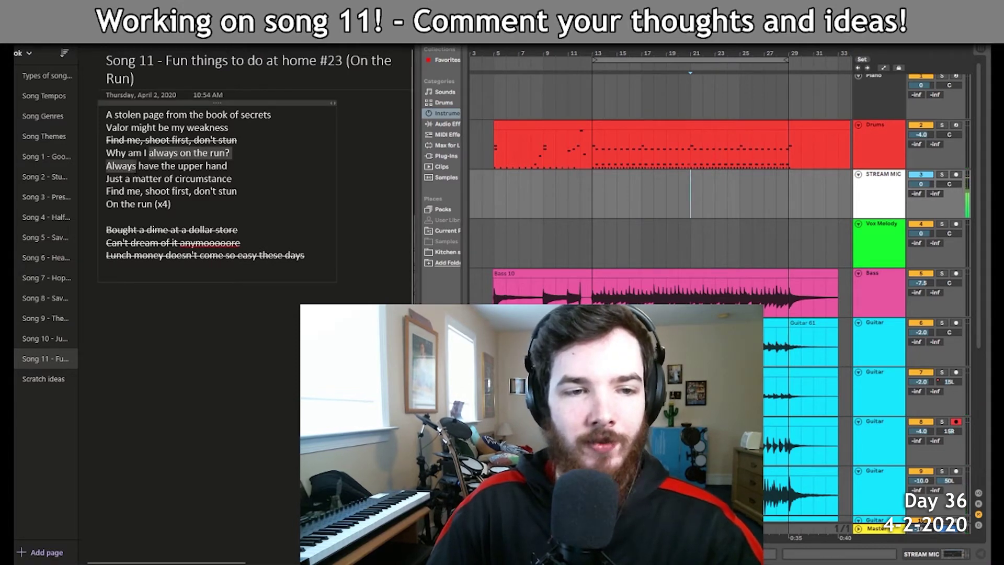
click(106, 166)
key(ctrl+Delete)
text(You don't)
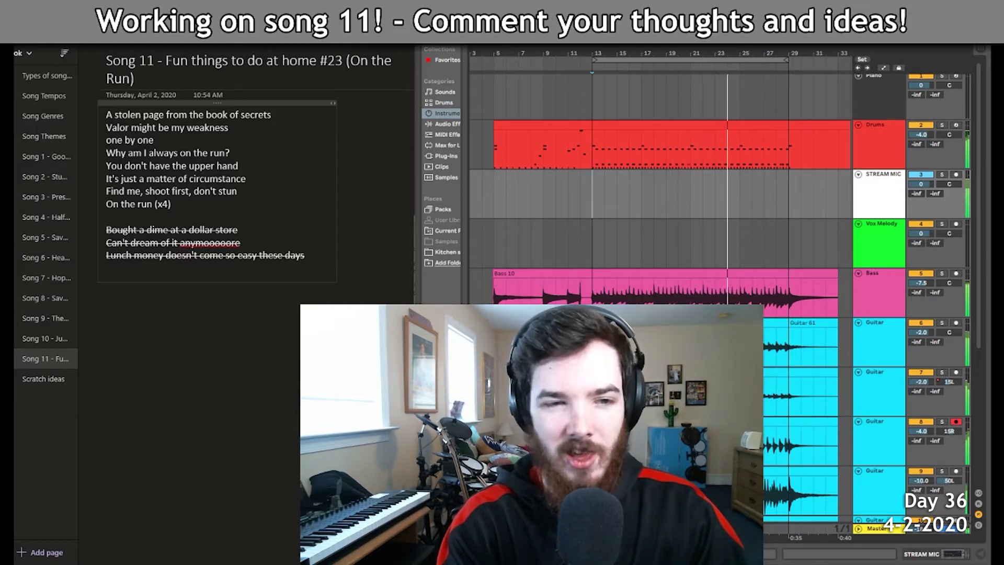
Complete the third lyric line as "Count the seconds one by one".
text(Co)
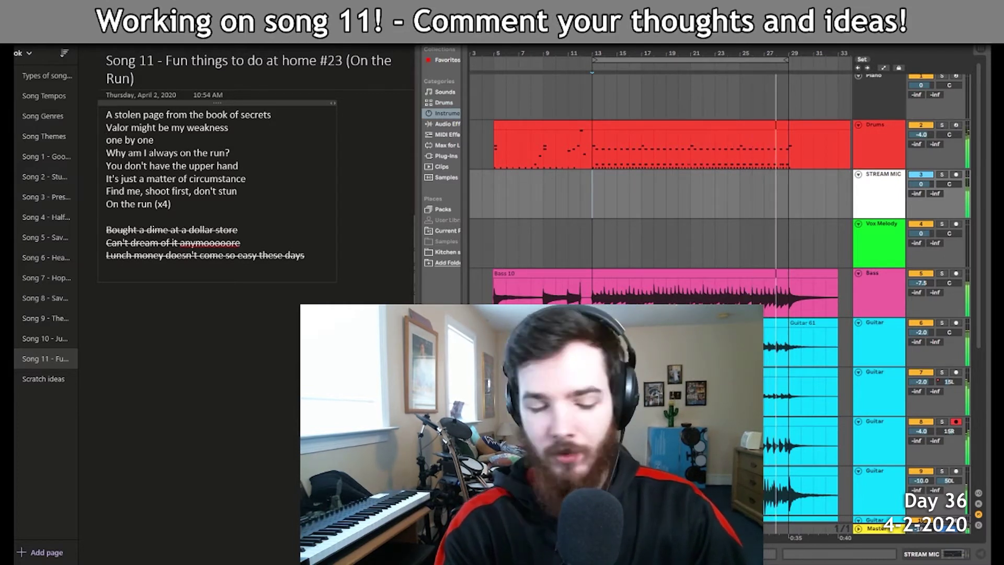
text(untin)
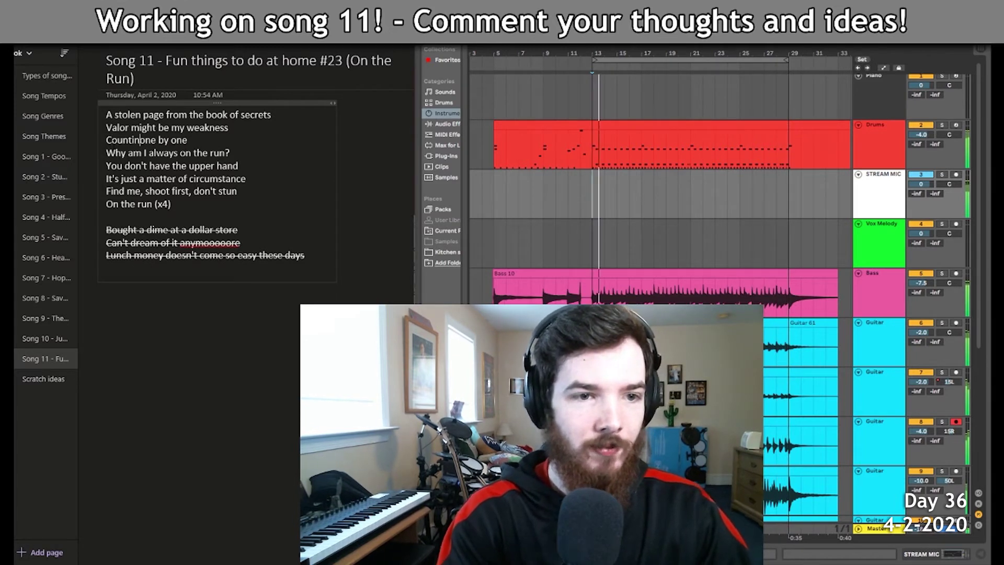
click(148, 139)
key(BackSpace)
key(BackSpace)
key(BackSpace)
click(180, 139)
text(seconds)
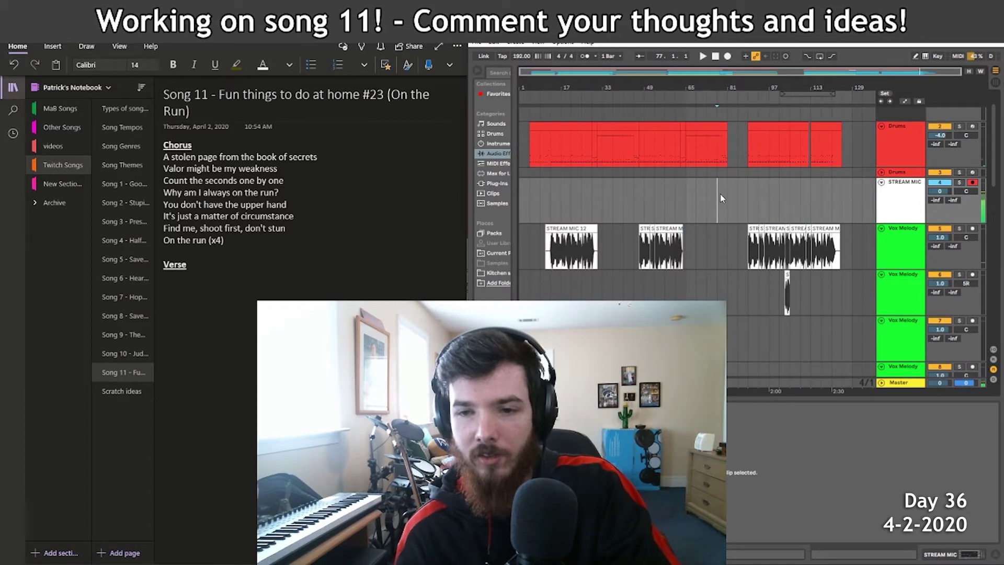
Record an instrument take in the Ableton Live arrangement from bar 31 and stop playback.
drag(717, 190, 746, 190)
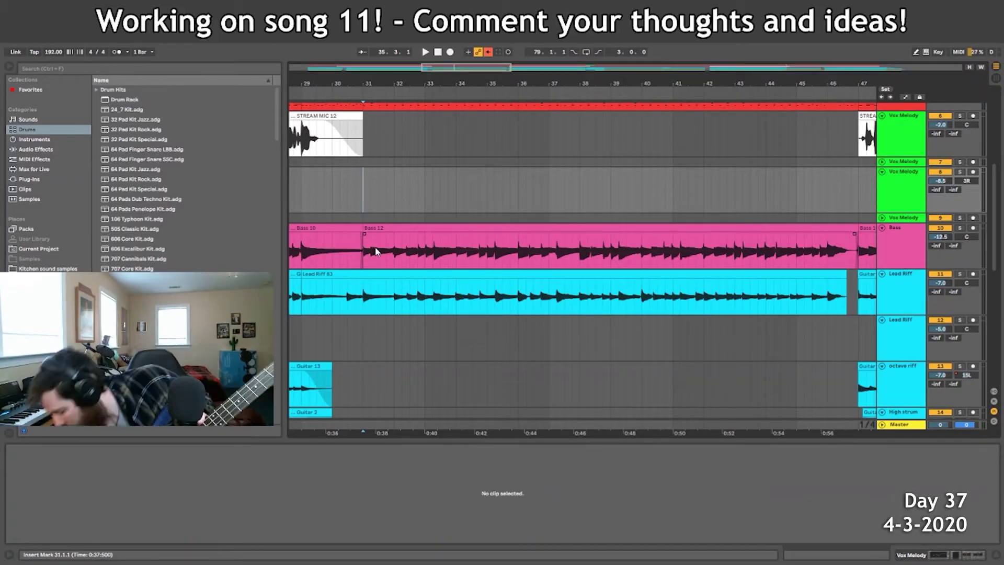
click(450, 52)
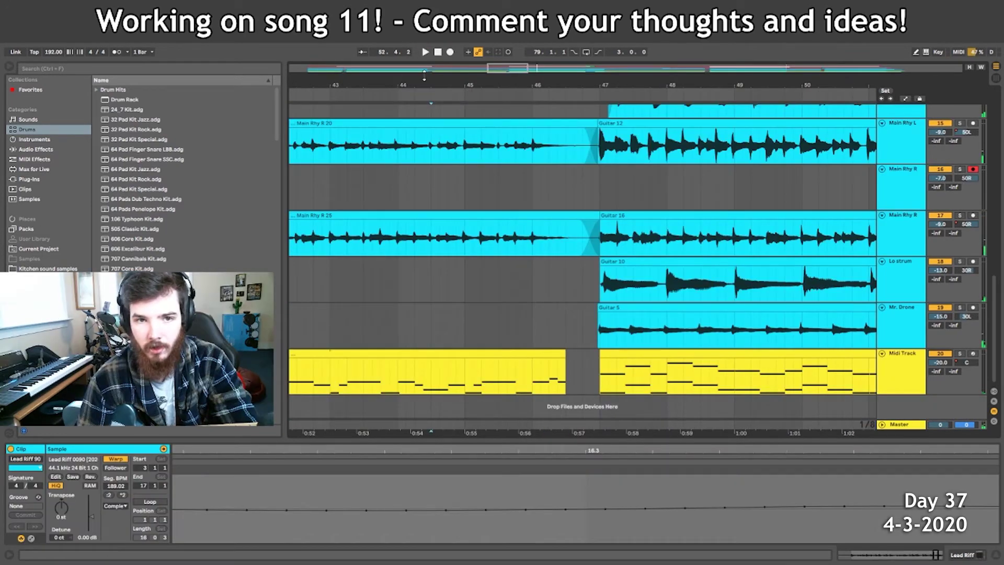
key(space)
key(minus)
key(minus)
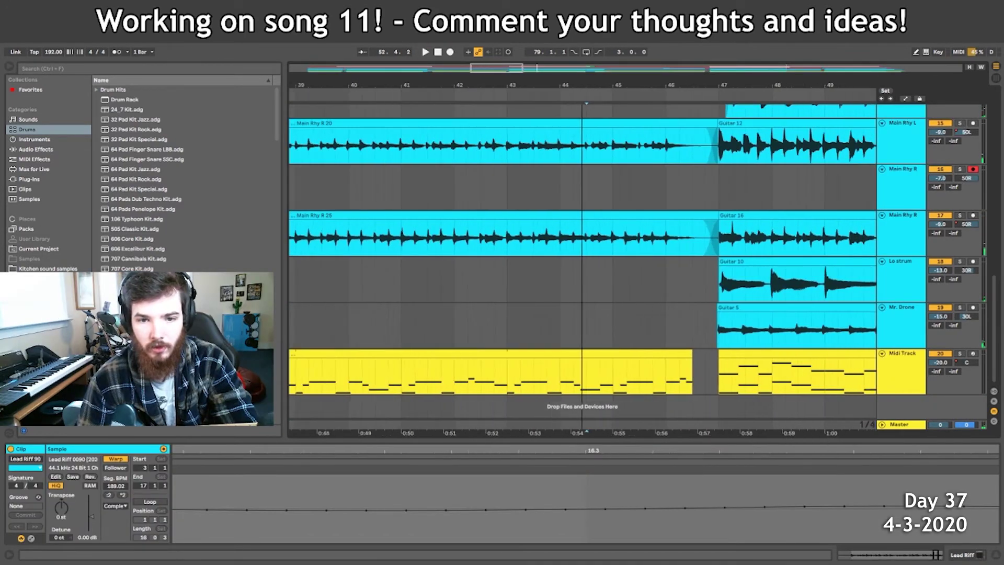
Deactivate the octave riff clips in the section marked "Make this section quieter".
click(372, 368)
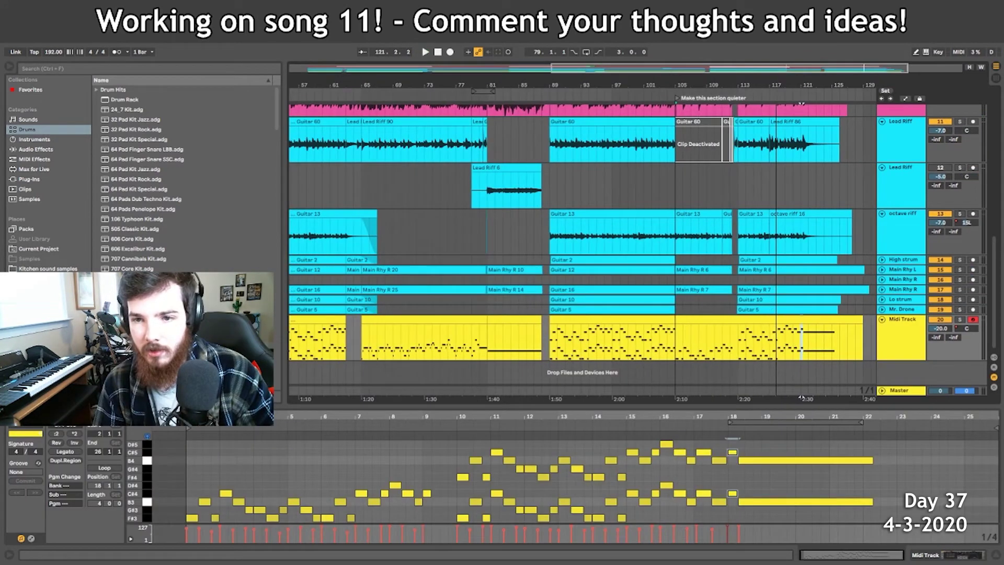
key(plus)
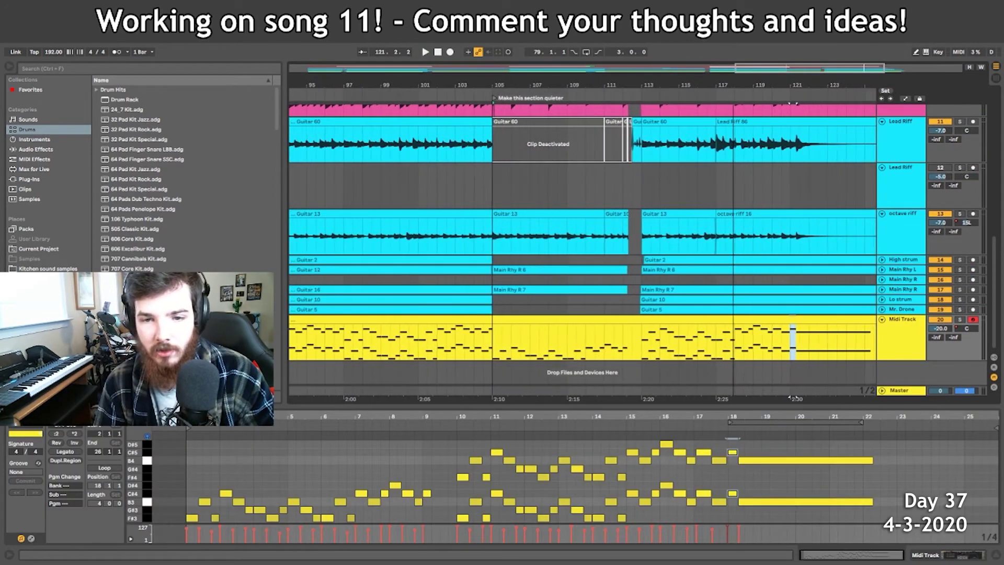
click(473, 183)
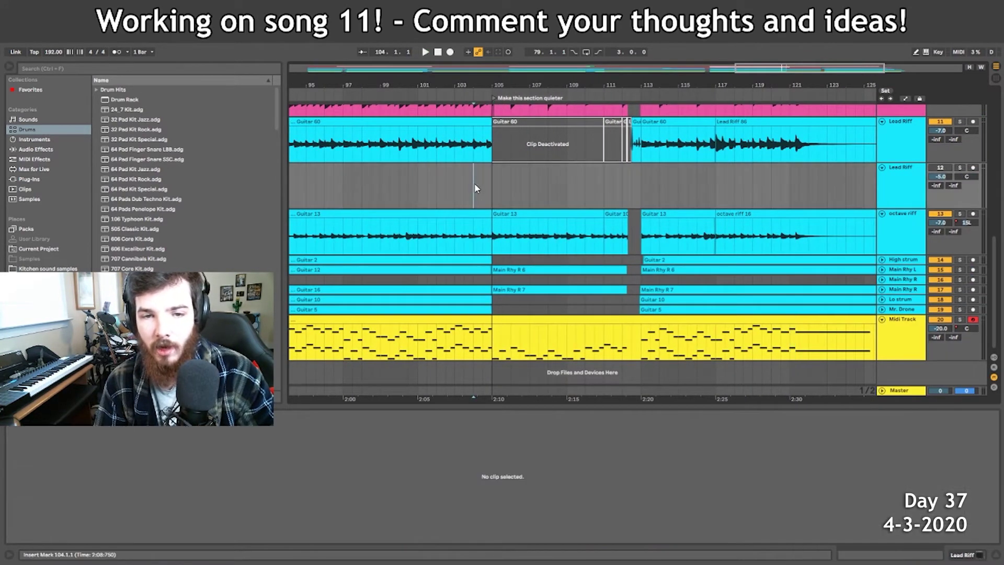
key(0)
scroll(617, 313, down, 3)
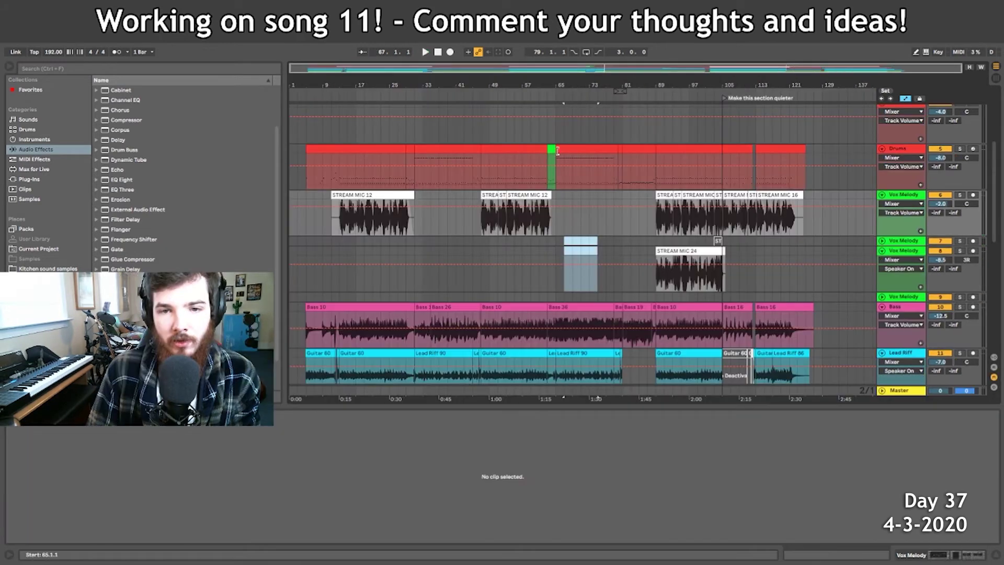
click(557, 150)
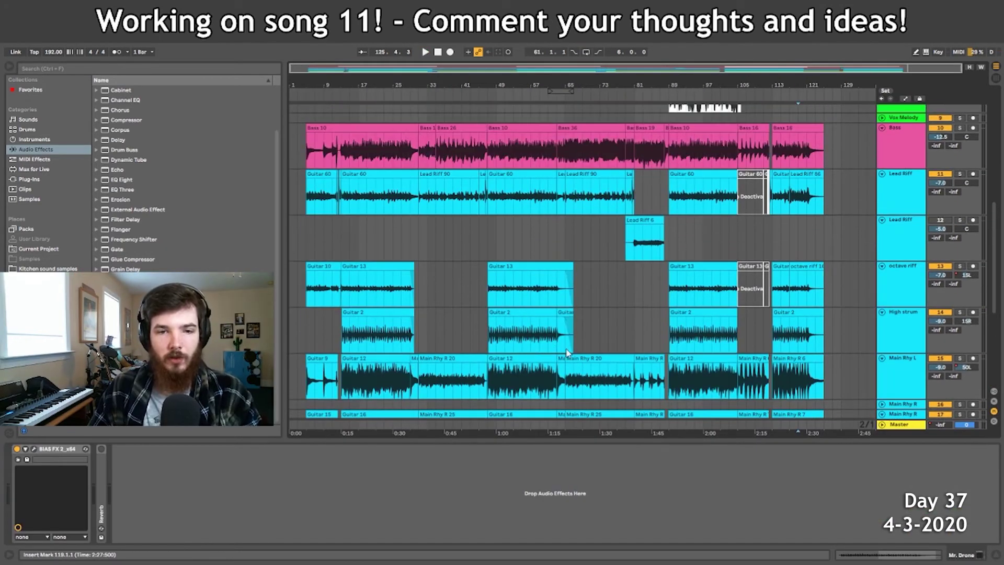
scroll(429, 338, up, 5)
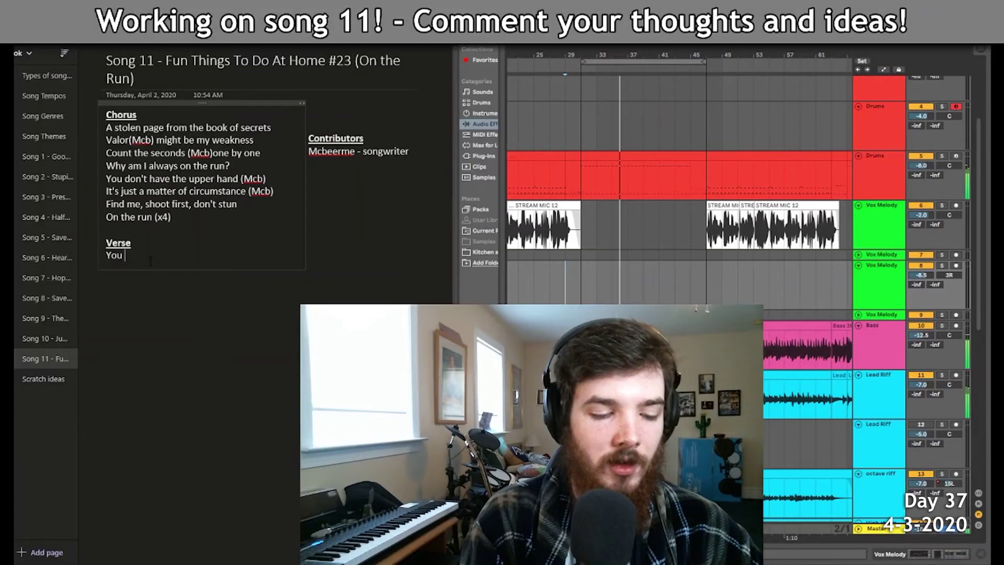
Play the arrangement from just before bar 29 and complete the first verse line in OneNote as "You made me".
click(566, 280)
key(space)
key(space)
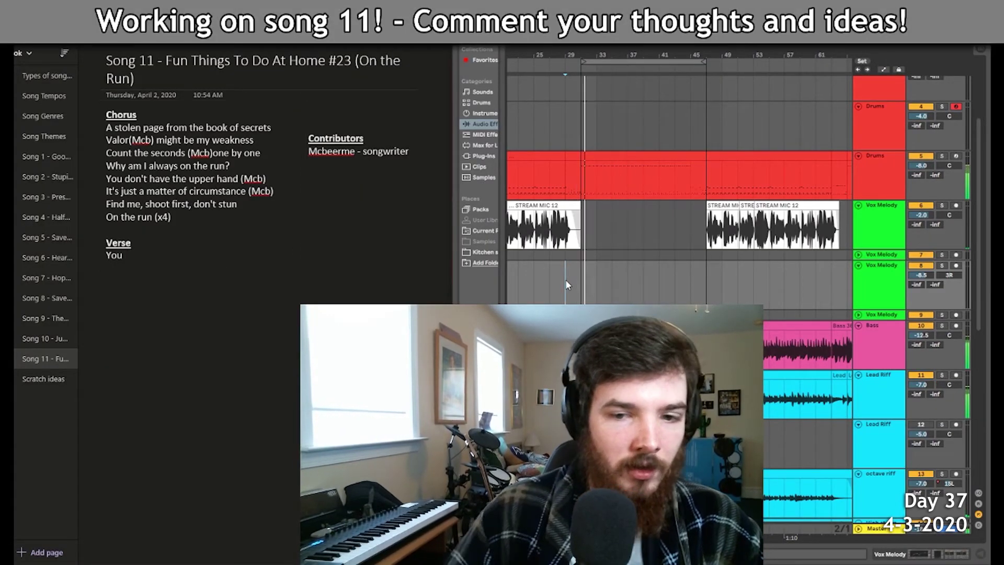
key(alt+Tab)
text(made)
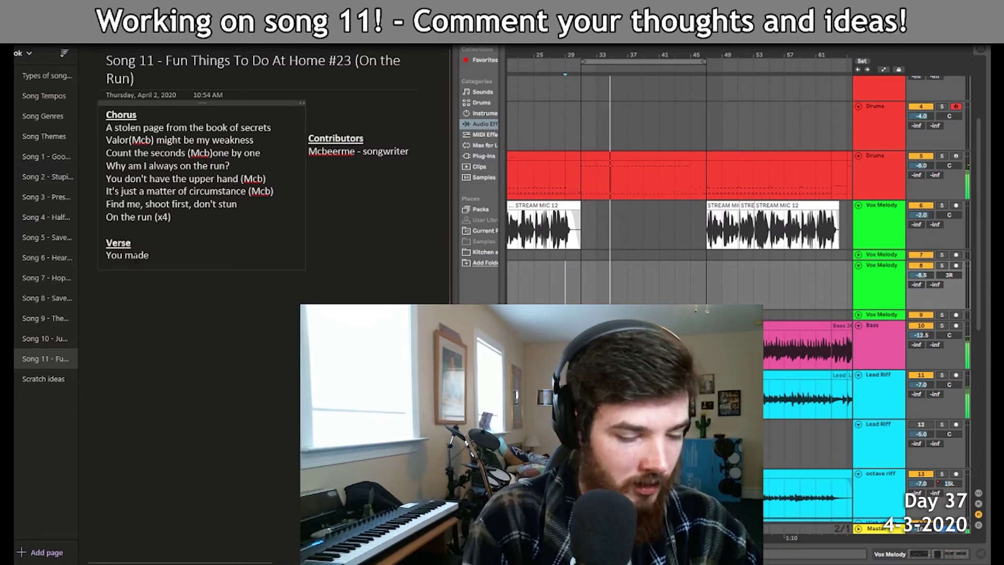
text( me)
Add the verse lines "Think for a moment" and "You had me dead to rights".
key(Return)
text(Think for a moment)
key(Return)
text(You had me dead to rights)
key(Return)
Add the verse lines "But I noticed" and "A flaw in the outcome".
text(But)
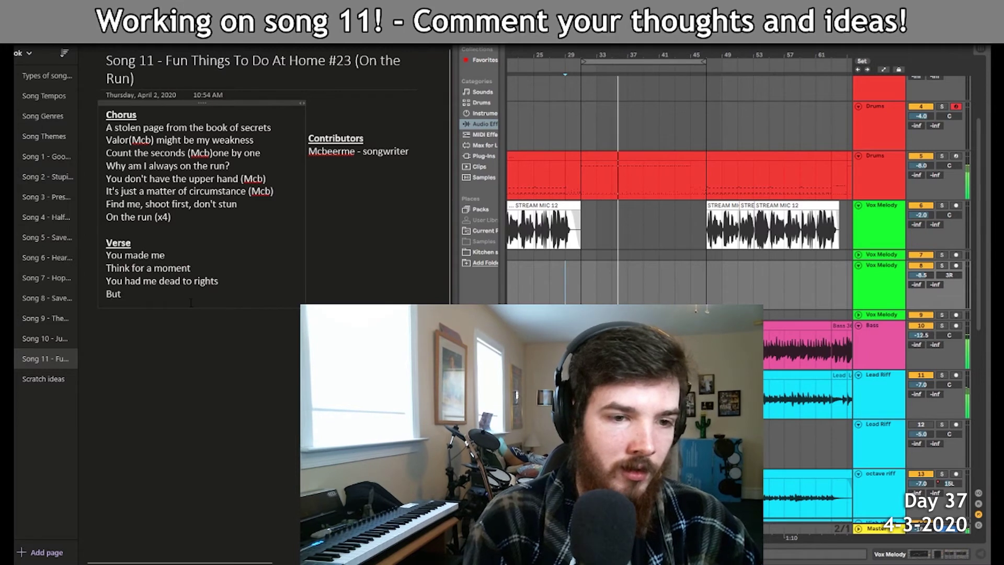
text( I noticed)
key(Return)
text(A flaw in the outcome)
key(Return)
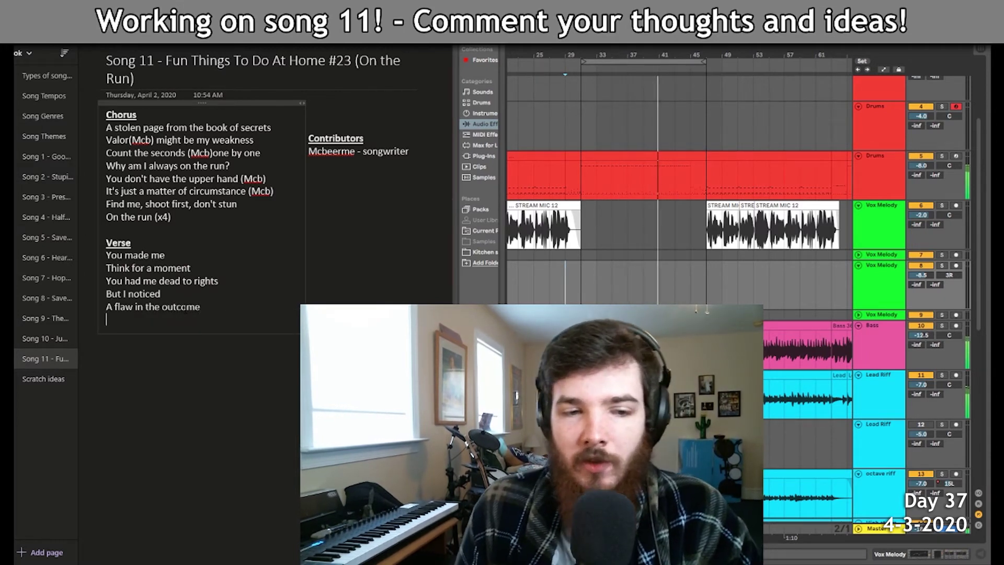
Start the next verse line with the word "flight" as a rhyme for "rights".
double_click(206, 281)
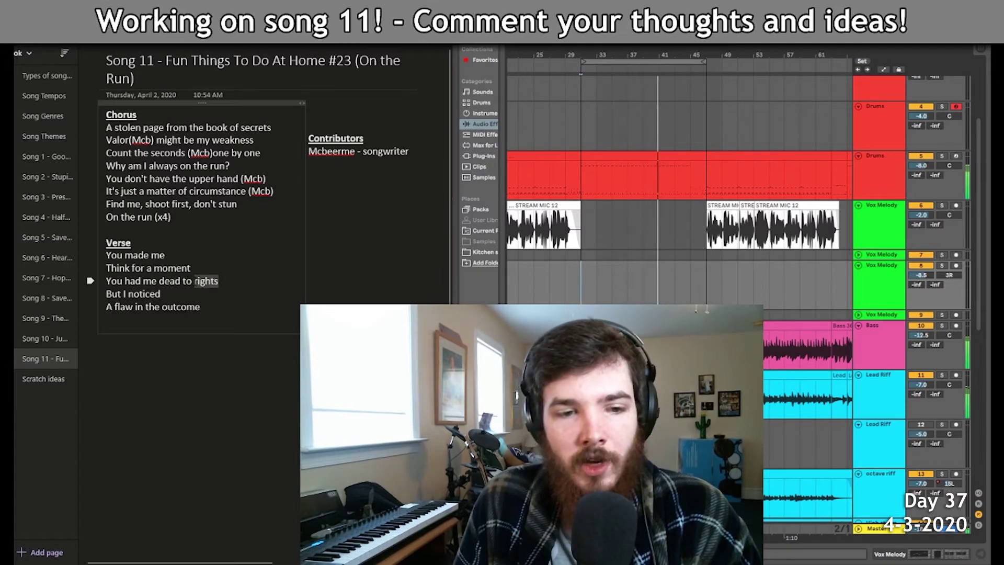
click(136, 321)
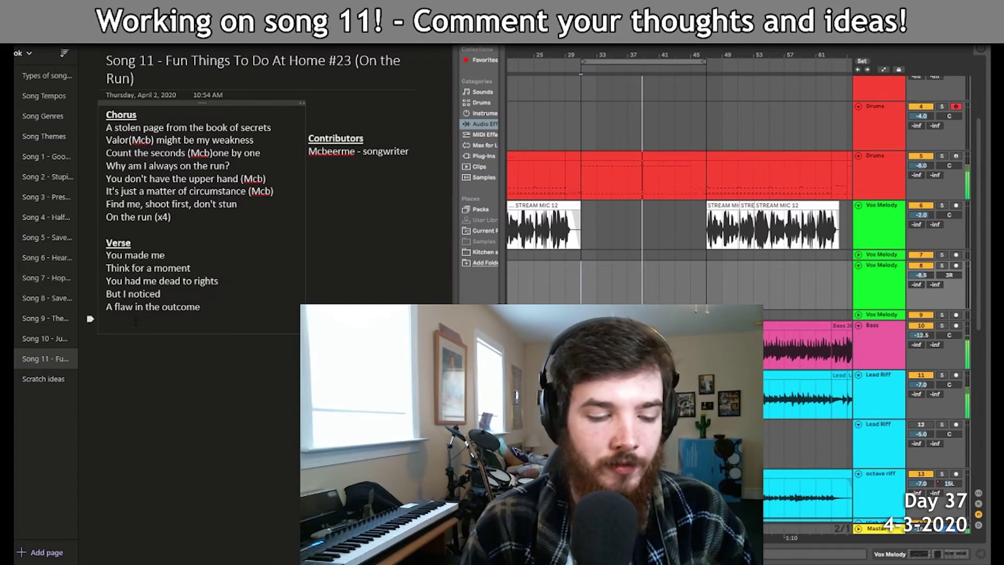
text(flg)
text(ights)
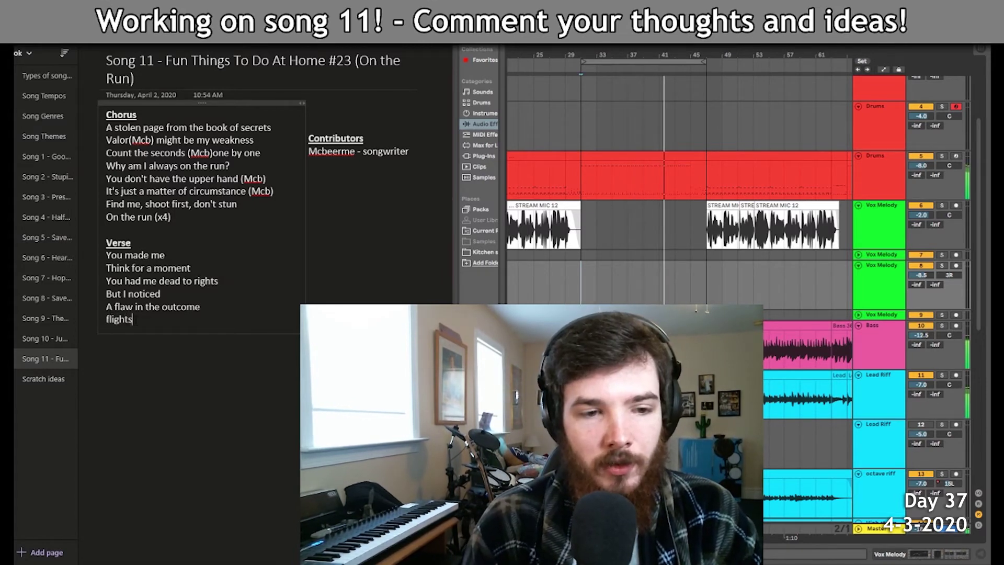
key(BackSpace)
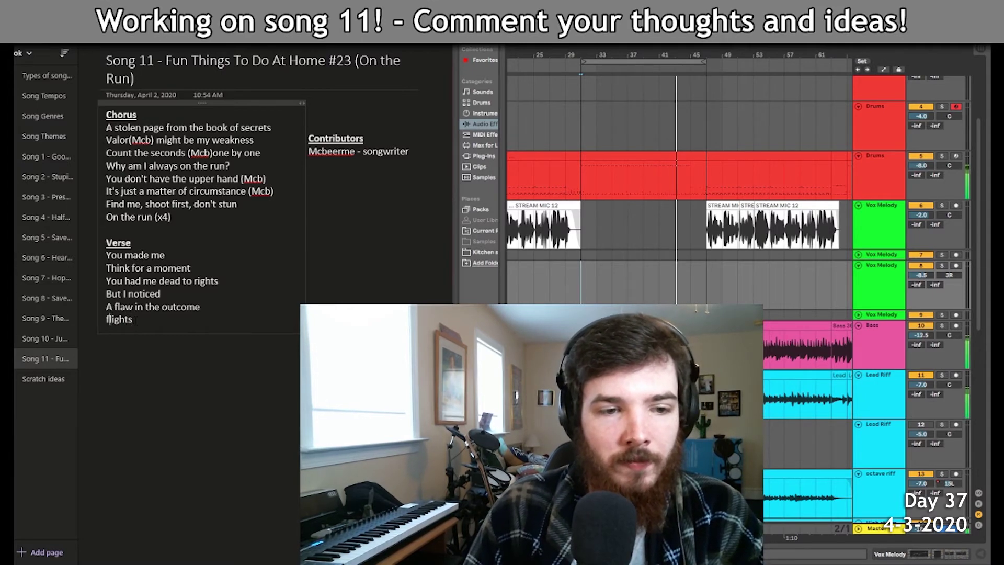
Expand the "flight" line to "And I maintained my flight".
click(548, 255)
click(106, 319)
text(my )
text(And I  )
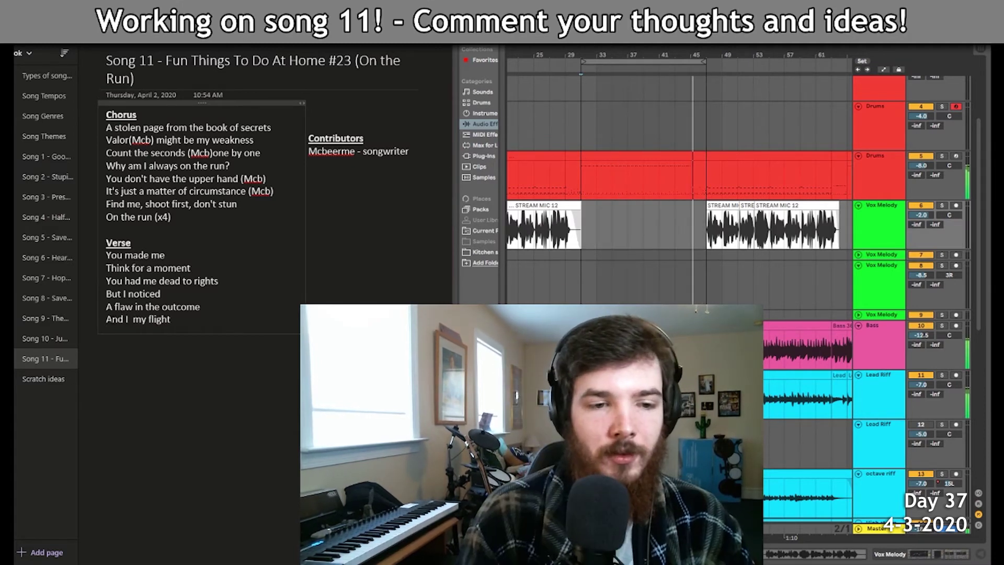
text(maintained)
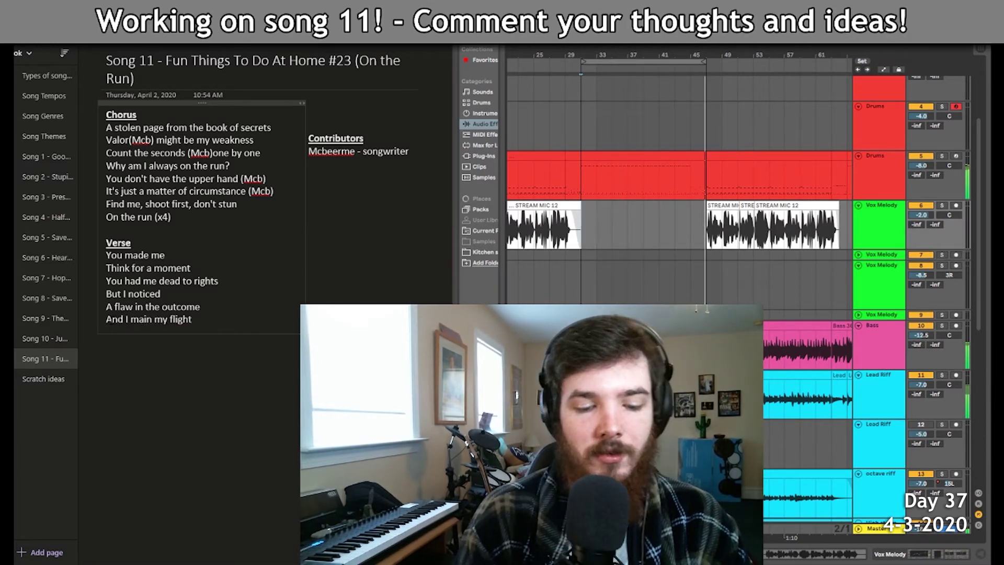
Add the verse line "Perseveres in this treacherous time" and replay the verse section from about bar 27.
key(End)
key(Return)
text(Perseveres in this treacherous time)
click(545, 285)
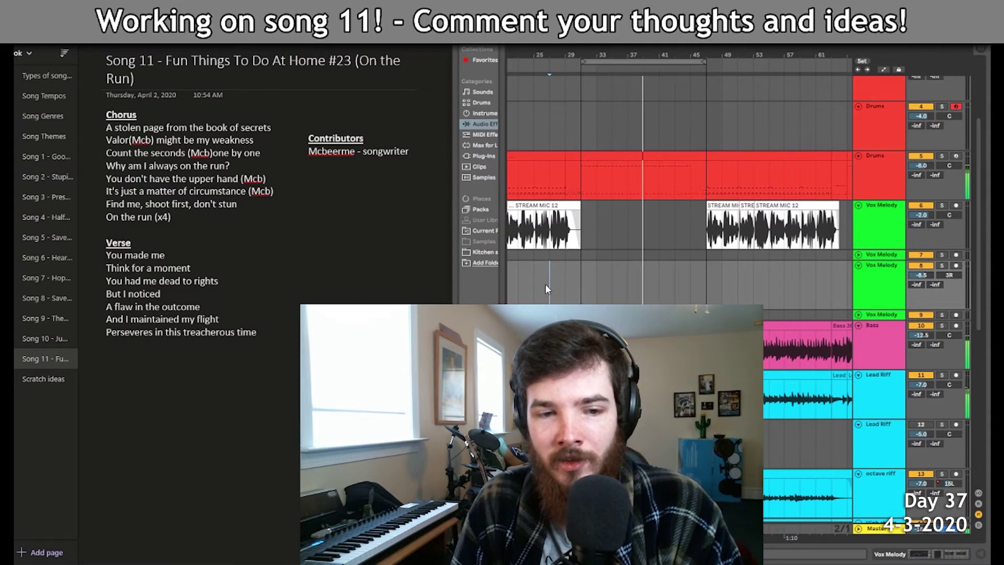
Try "I'm not losing something" as the next verse line in OneNote.
key(alt+Tab)
key(Return)
text(I'm not lo)
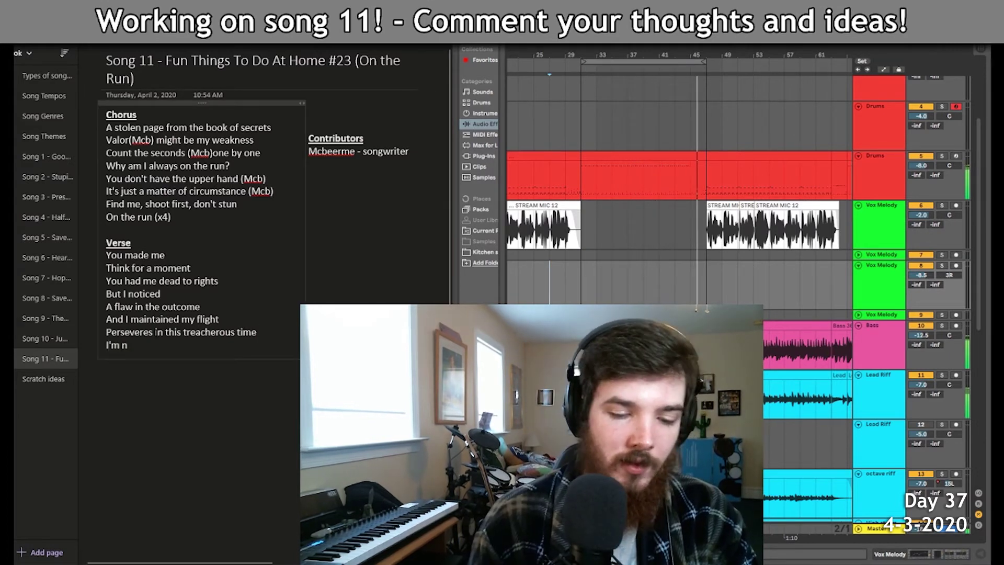
text(sing something)
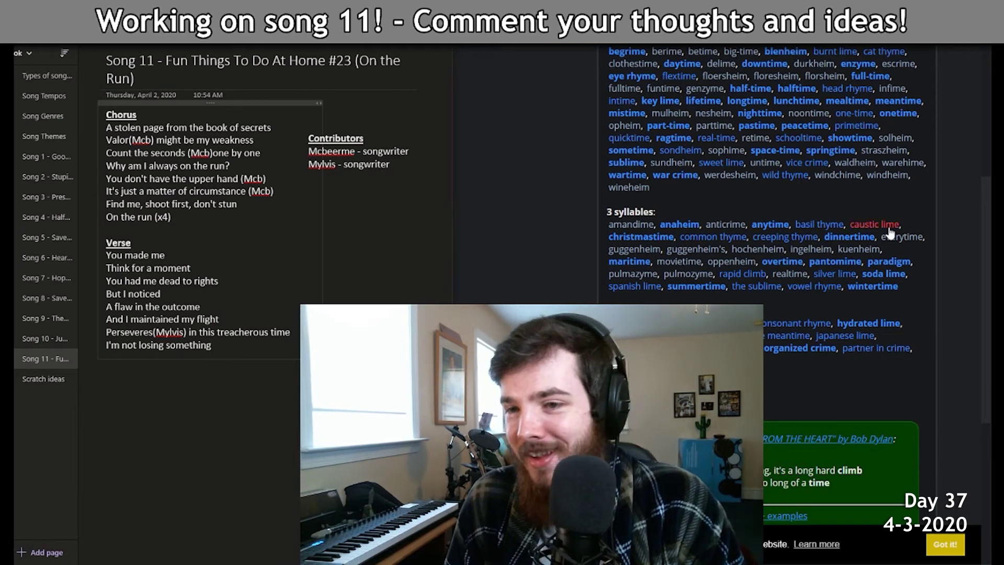
Look through the rhymes for "time" and replace the last verse line with "This was not a war crime".
scroll(978, 208, up, 2)
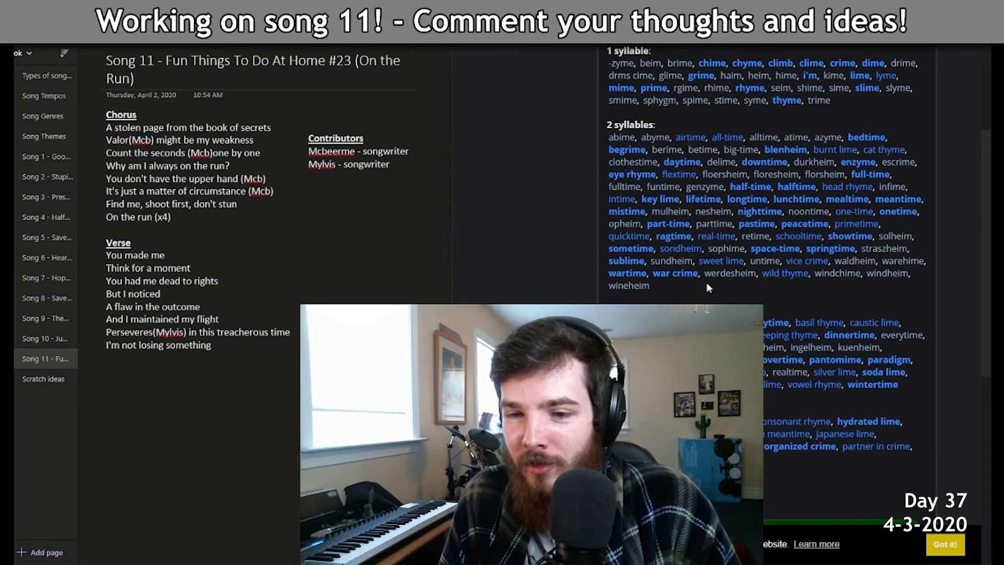
drag(707, 283, 607, 258)
triple_click(158, 345)
text(T)
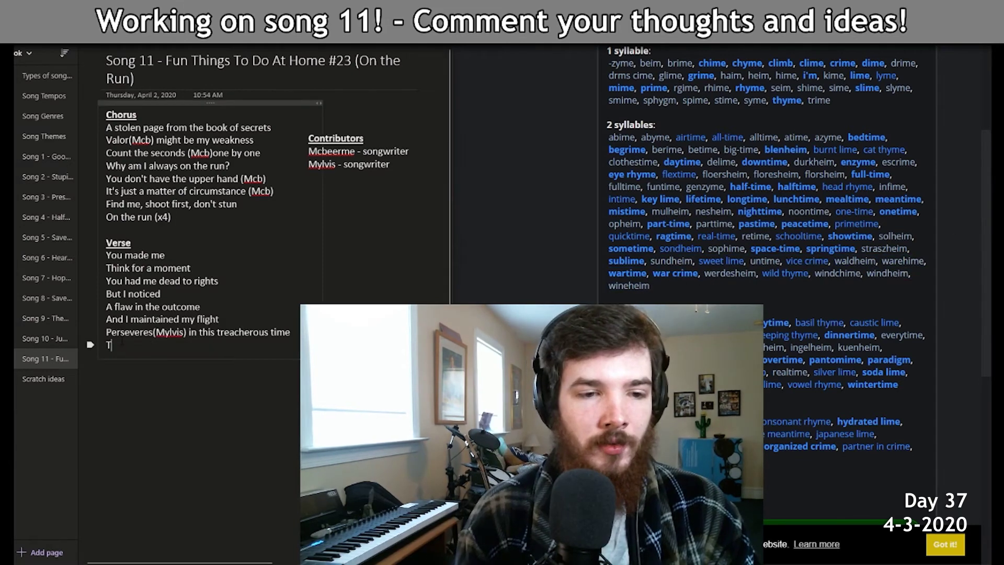
text(his was)
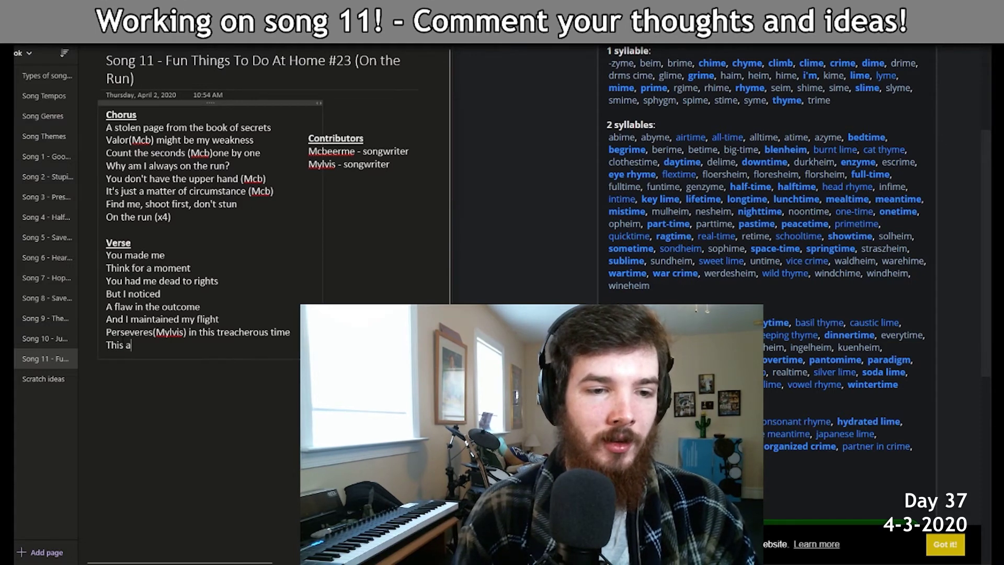
text( not a war crime)
Start a new verse line with "I'm not losing" and look through the words that rhyme with "crime".
key(Return)
text(I'm not losing)
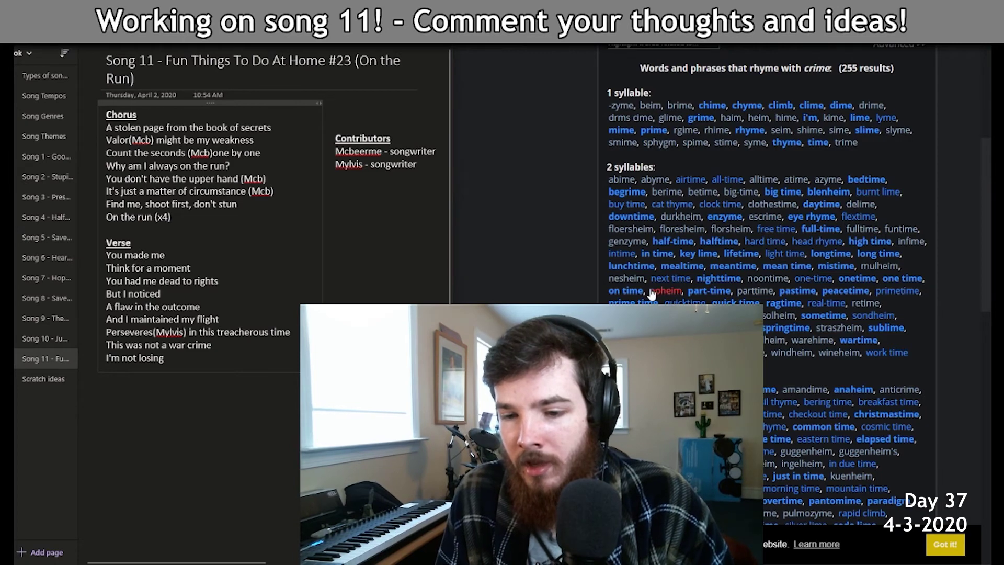
scroll(651, 294, down, 2)
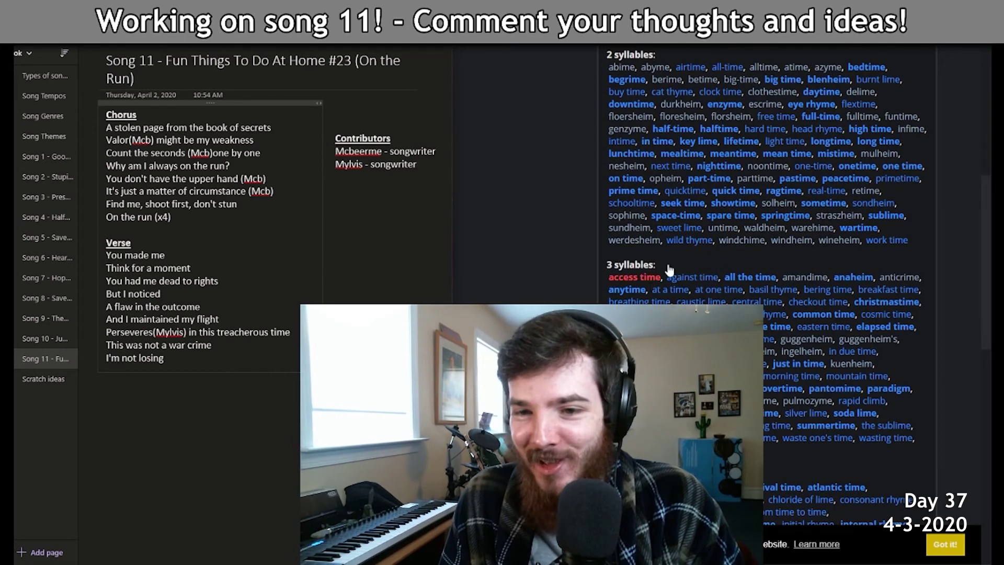
scroll(688, 217, down, 5)
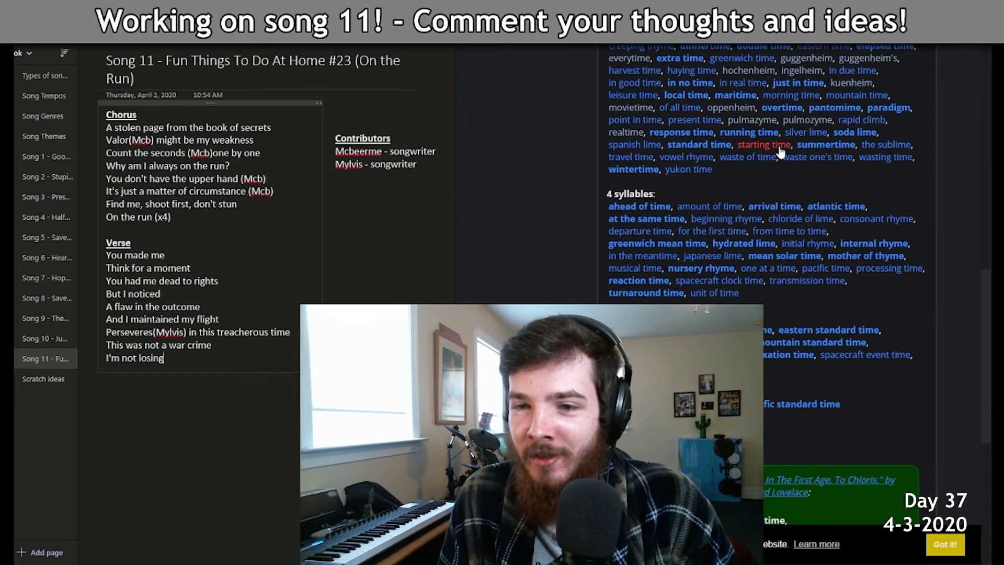
Look through the rhymes for "time" and replace the unfinished last verse line with "I won't surrender my pride".
drag(779, 132, 609, 48)
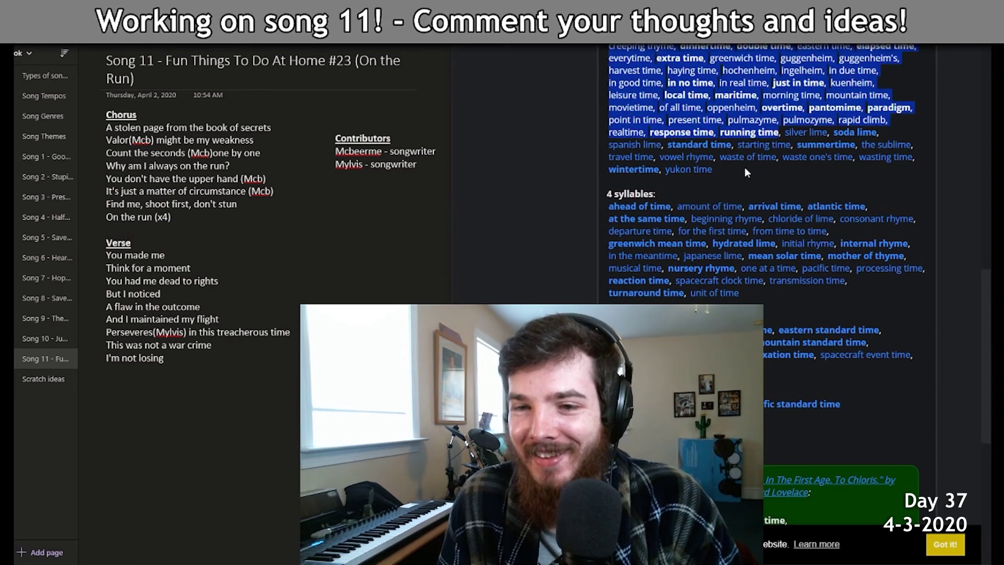
click(751, 181)
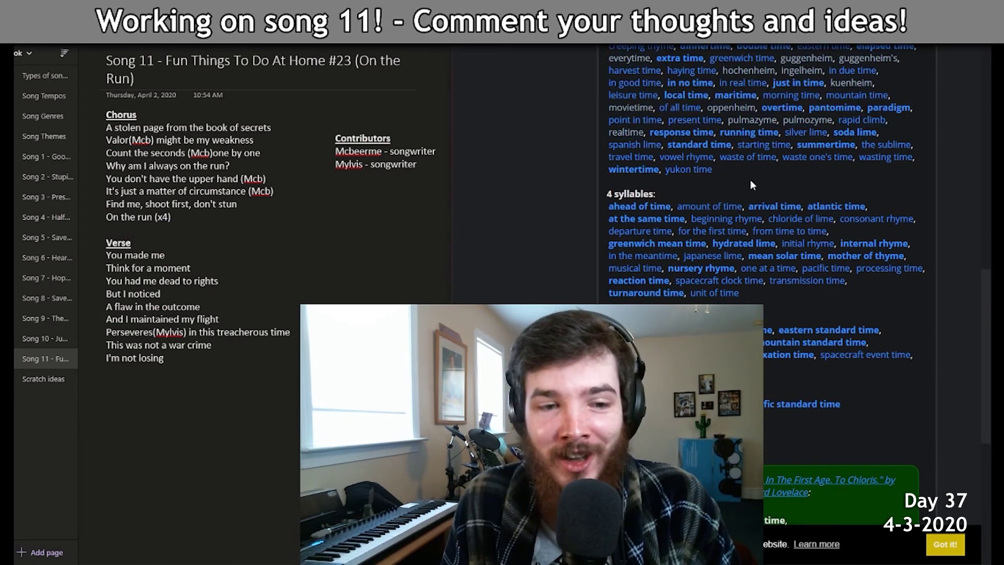
scroll(689, 135, down, 2)
click(164, 358)
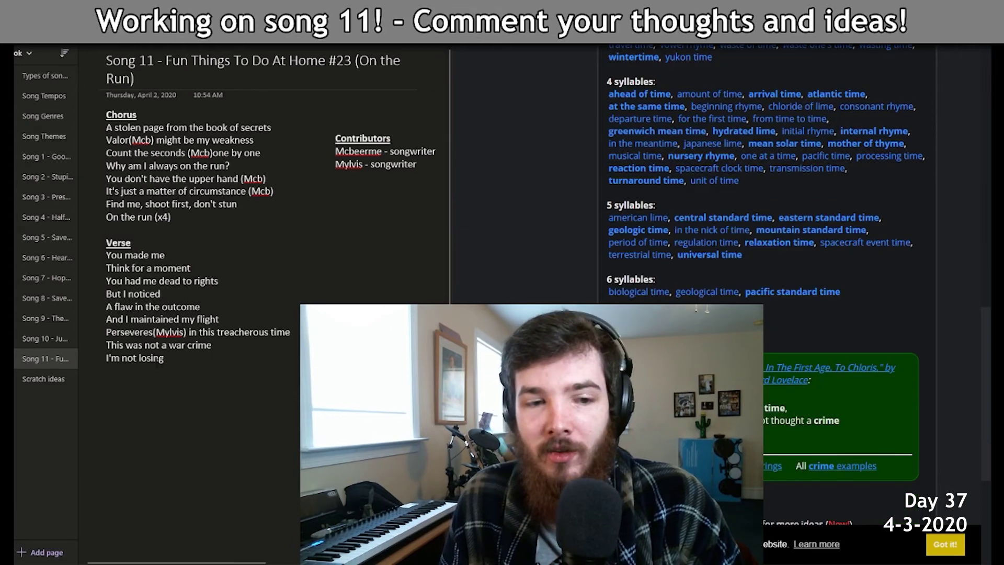
key(Return)
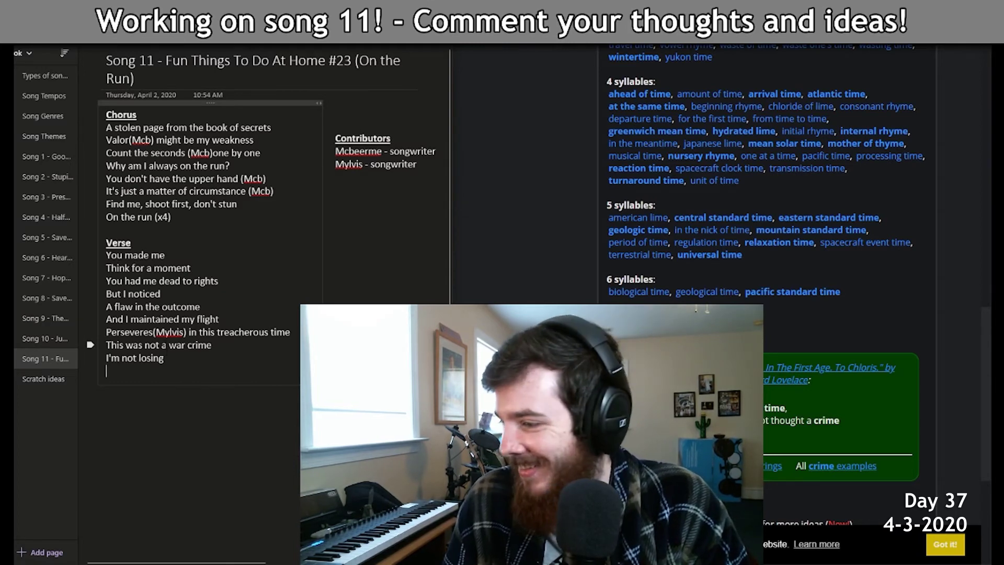
scroll(764, 173, up, 1)
scroll(594, 268, up, 4)
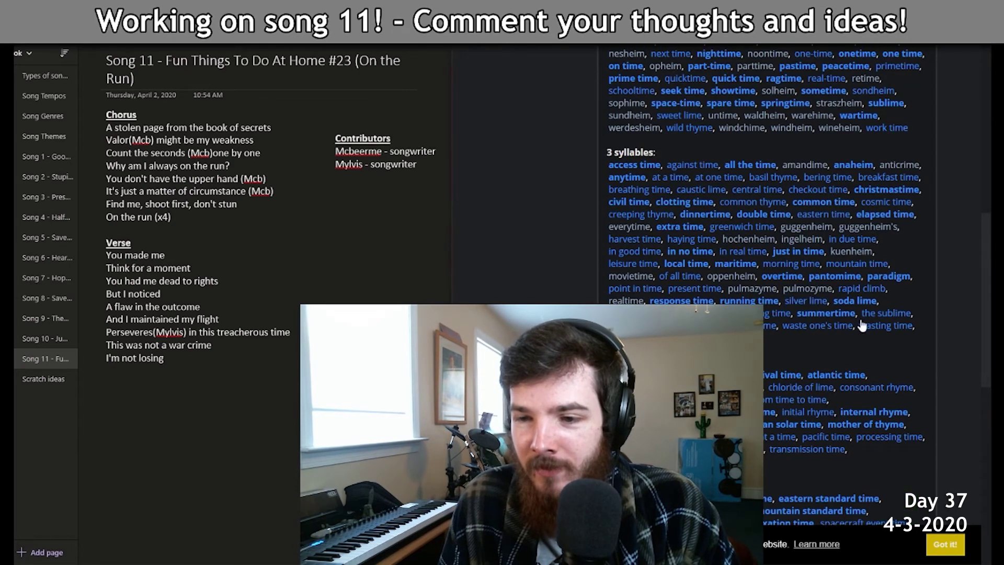
scroll(883, 300, up, 2)
drag(107, 359, 171, 358)
text(I won't surrender my)
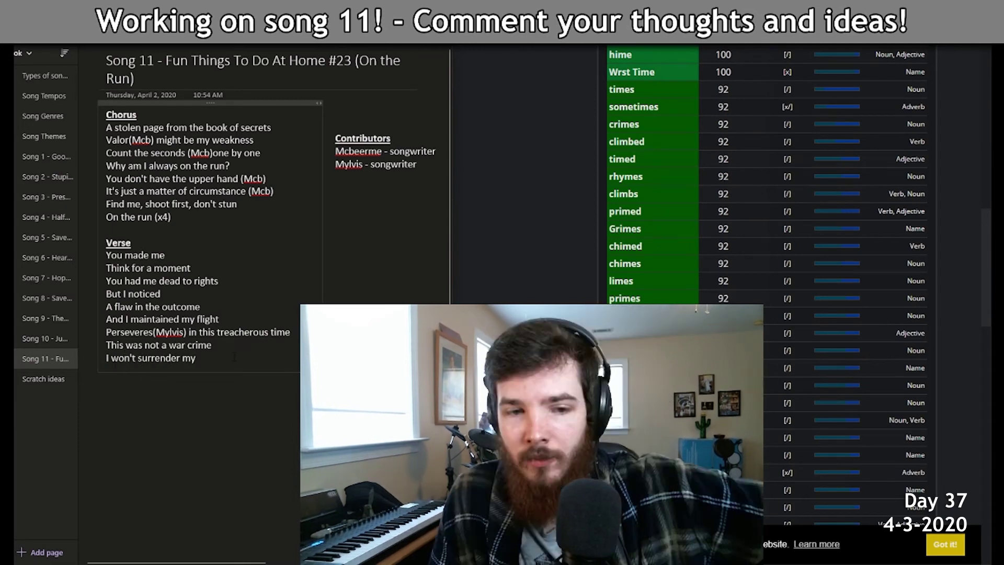
text( pride)
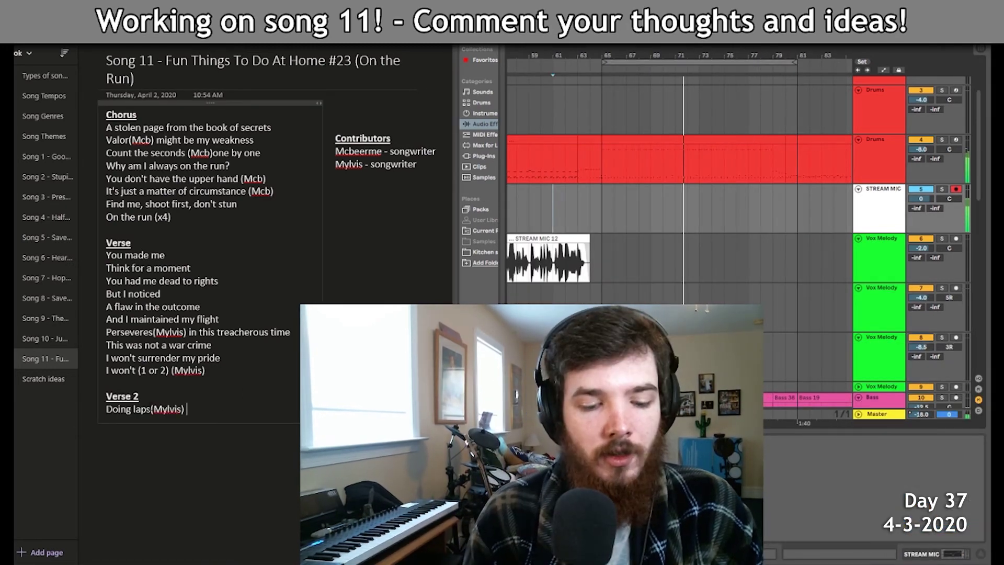
Draft the Verse 2 opening line starting "Doing laps(Mylvis) in (the place" and replay the section from about bar 64.
text(ing laps(Mylvis) in (the place)
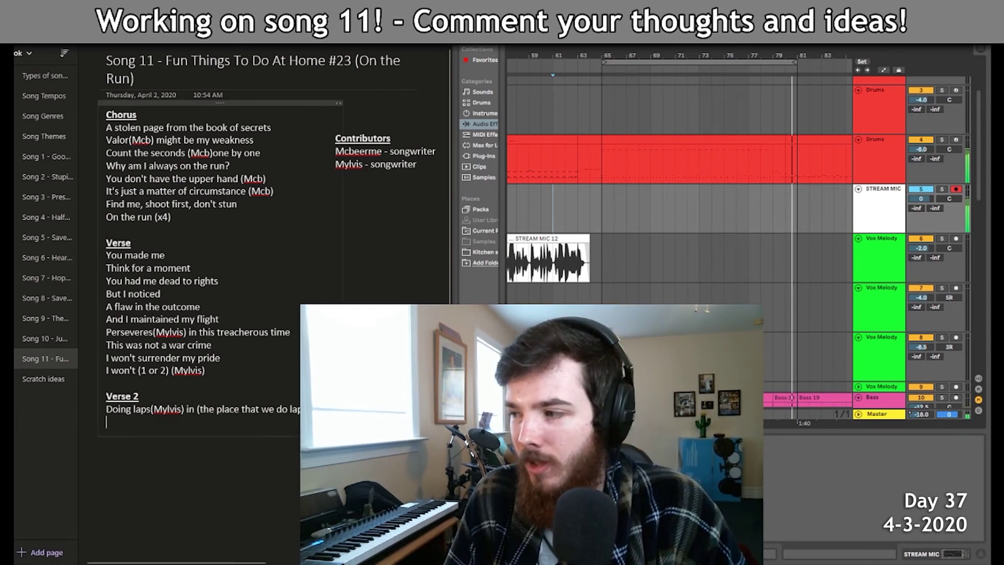
click(589, 201)
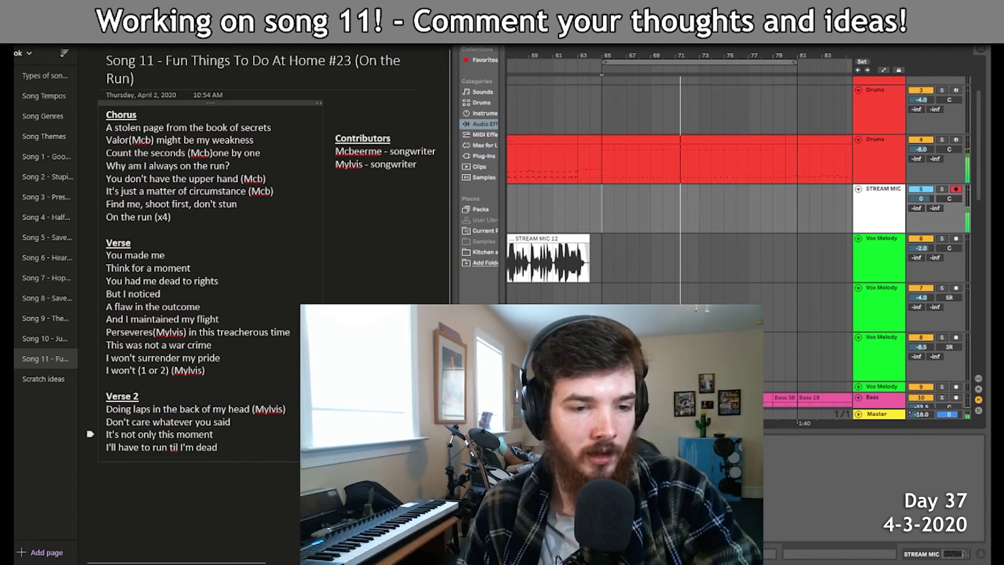
Reword the third Verse 2 line as "It's not just this moment" and add the line "(This is my OR It's not a) character flaw".
text(just)
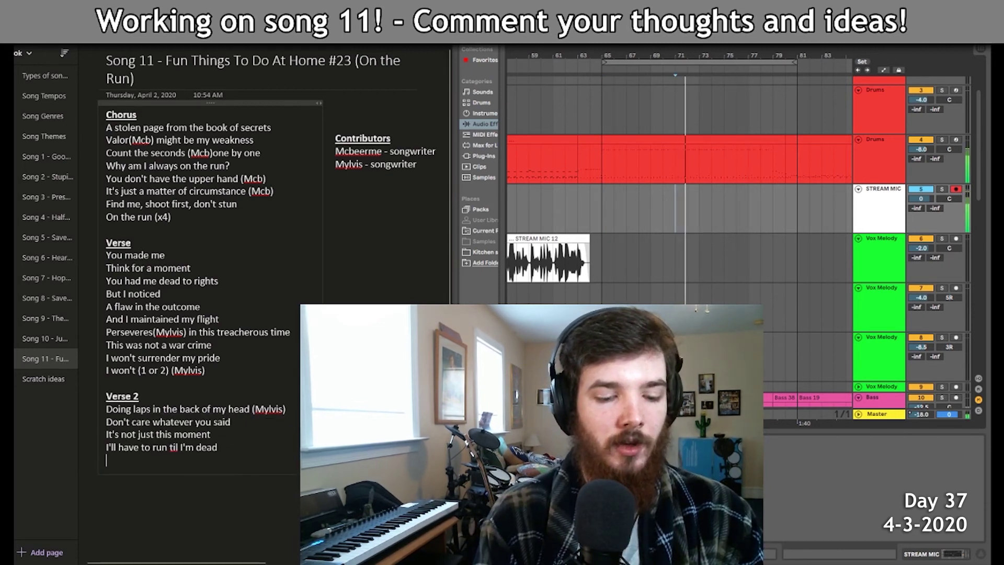
text(This is my OR It's not a) characte)
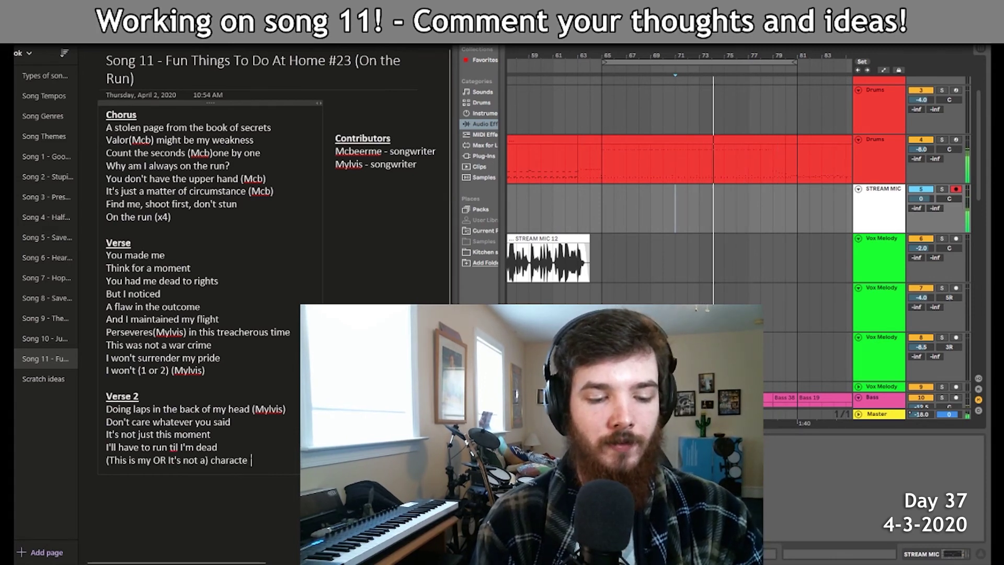
text(r flaw)
Add the lines "They say people don't change" and "And I say that they're right" at the end of Verse 2.
click(219, 447)
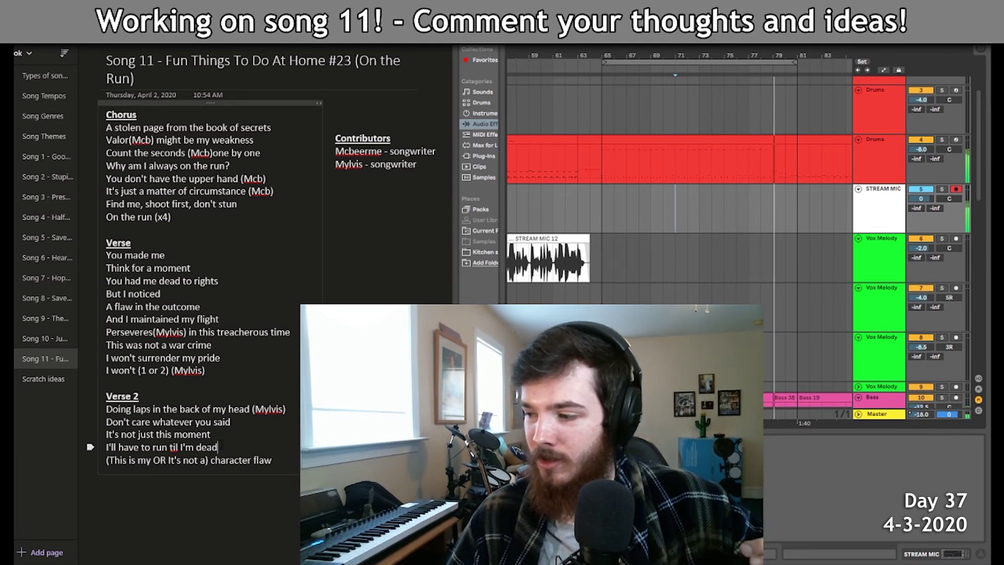
key(Down)
key(End)
key(Return)
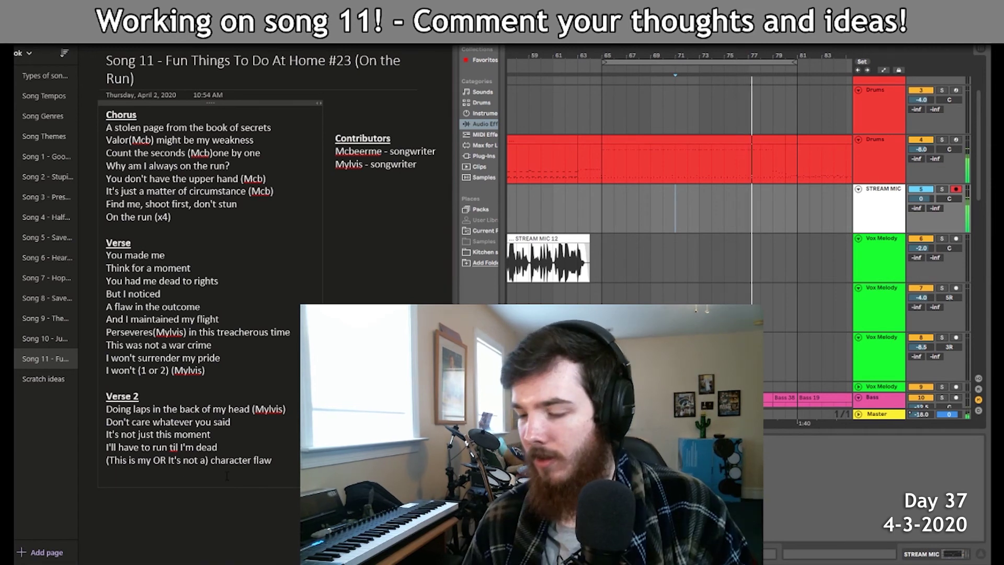
text(They say peopl)
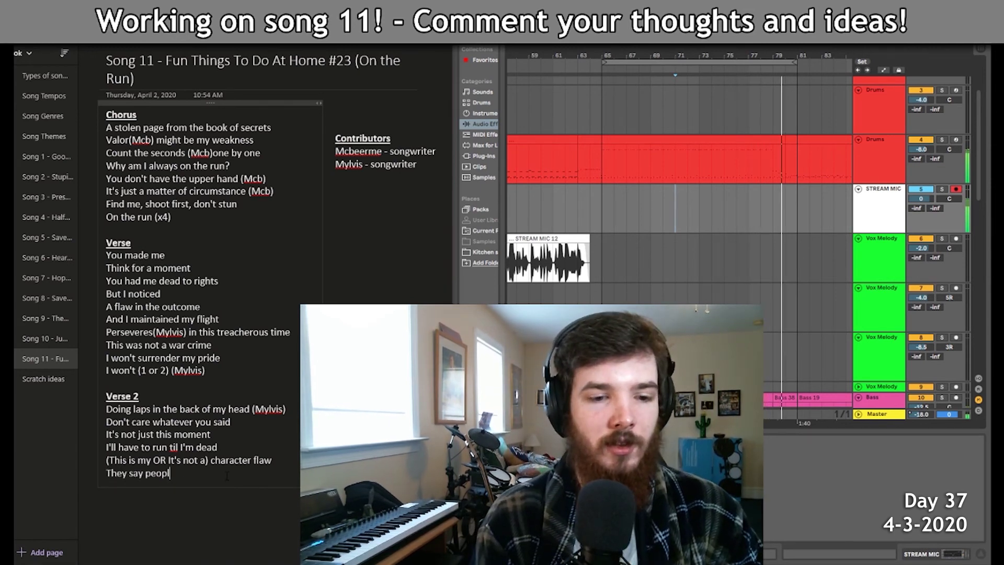
text(e don't change)
key(Return)
text(And I say that they're right)
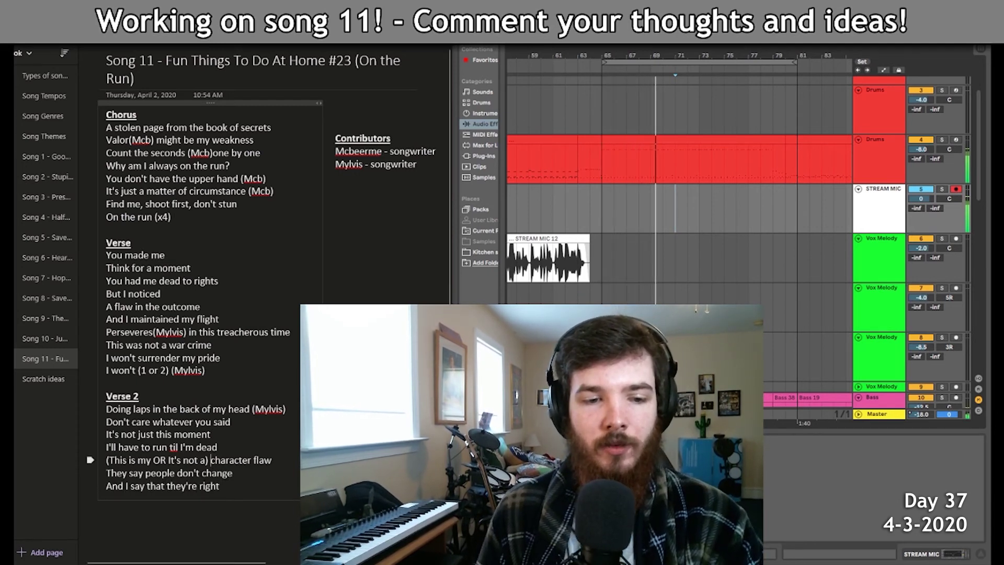
Shorten the character flaw line to "This is my character flaw" and insert "To run this forever flight" below it.
key(BackSpace)
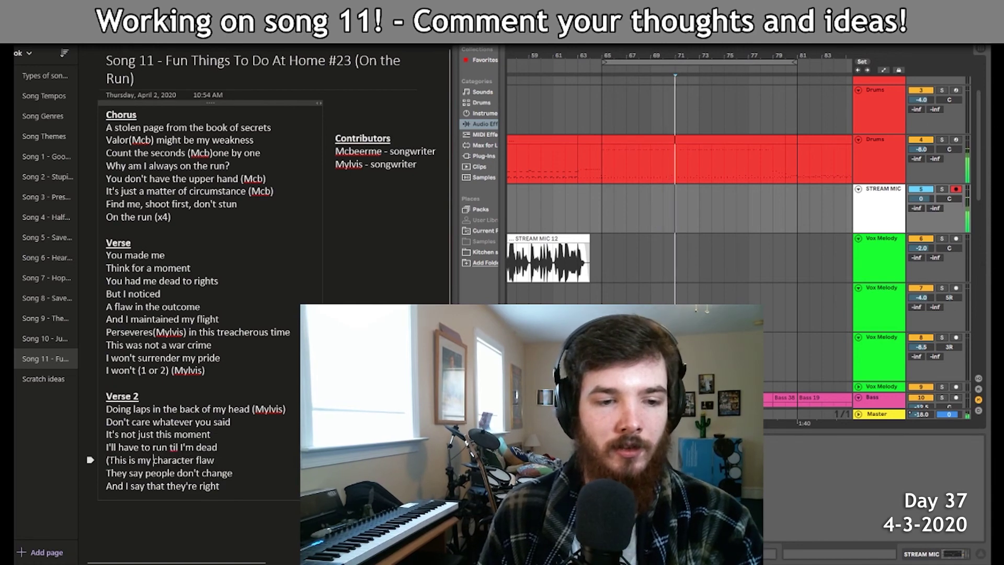
key(Home)
key(Delete)
key(Down)
key(Return)
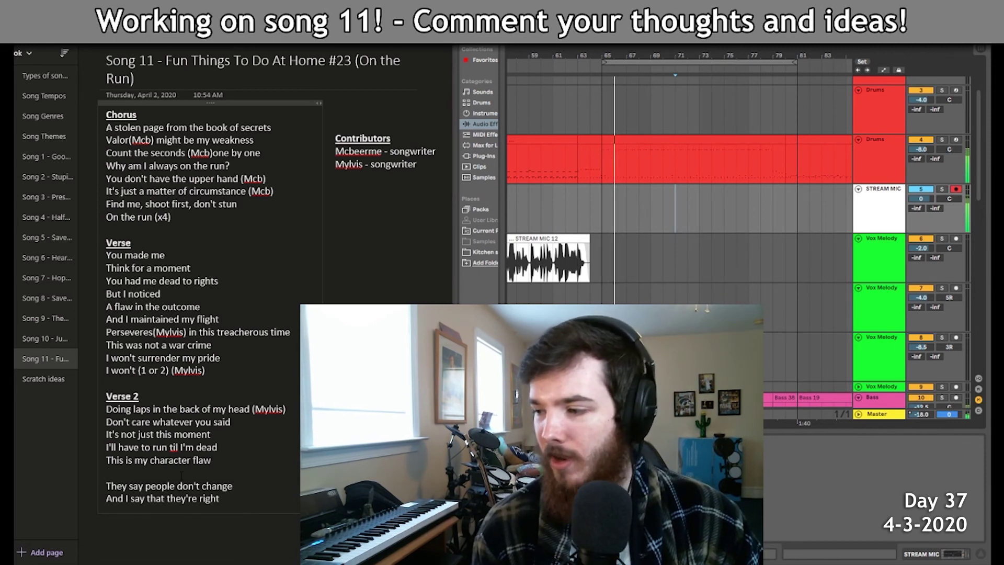
text(o run this forever flight)
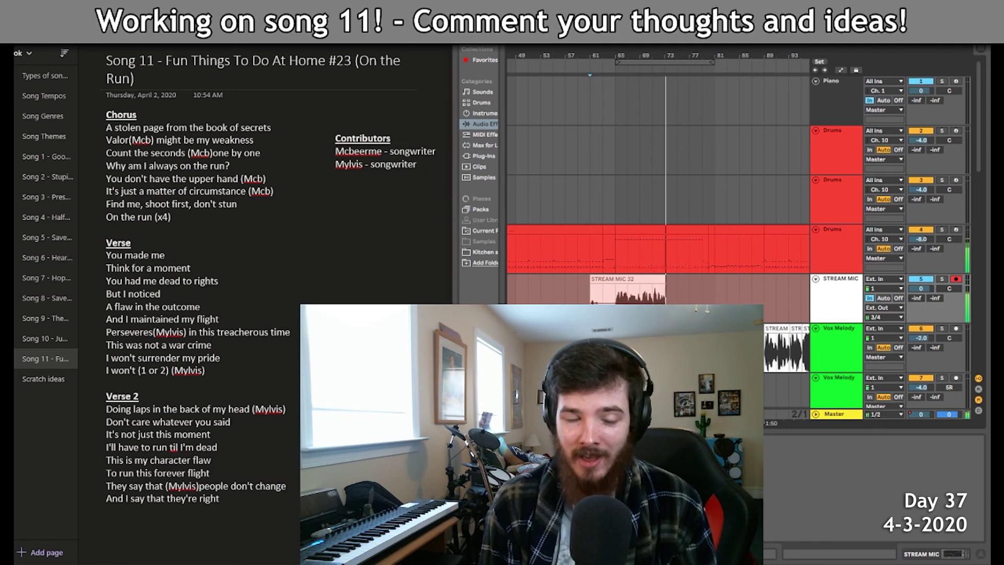
Move on to the section after Verse 2 and record a new vocal take on the STREAM MIC track from about bar 87.
scroll(659, 209, down, 5)
drag(753, 267, 694, 261)
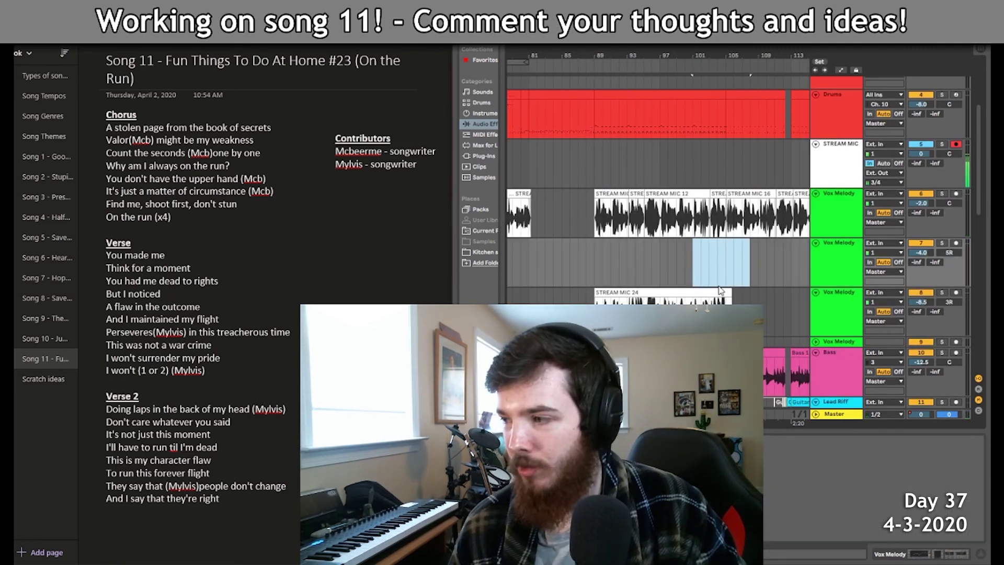
key(F9)
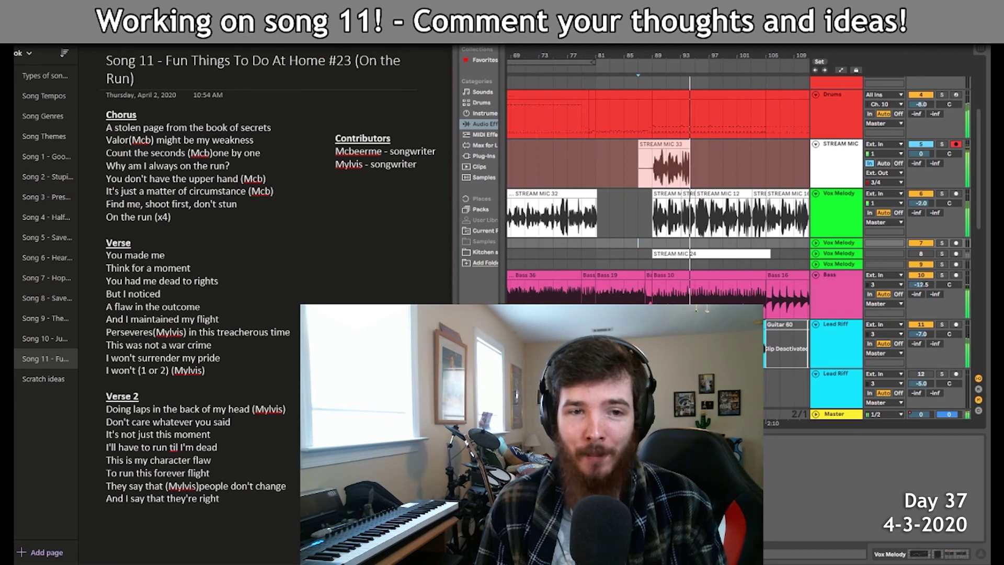